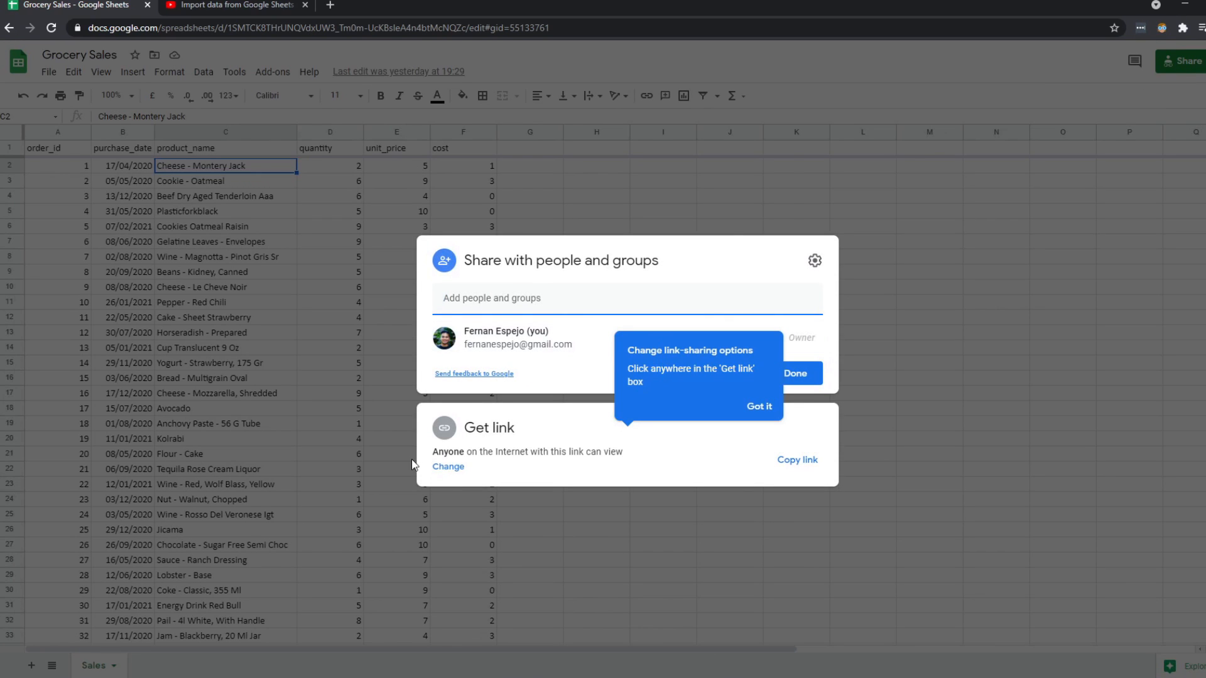
# - Copy the Grocery Sales sharing link and enter it as the URL of a new Web data source in Power BI Desktop
pyautogui.click(798, 463)
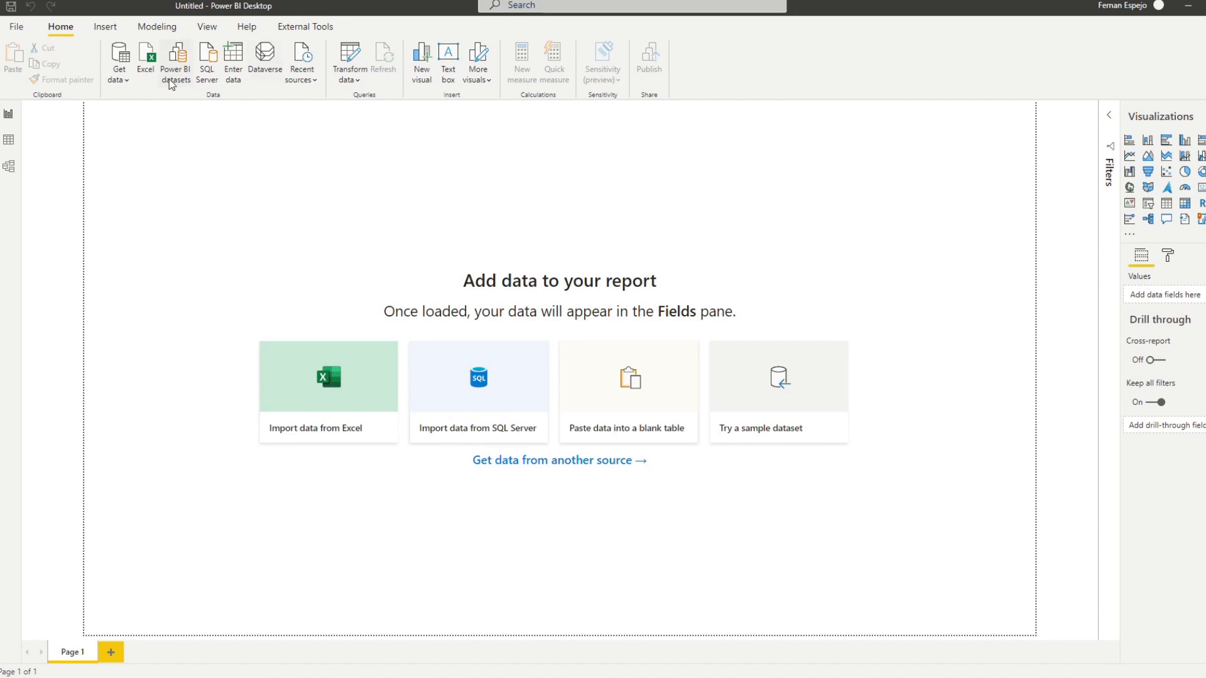
pyautogui.click(125, 83)
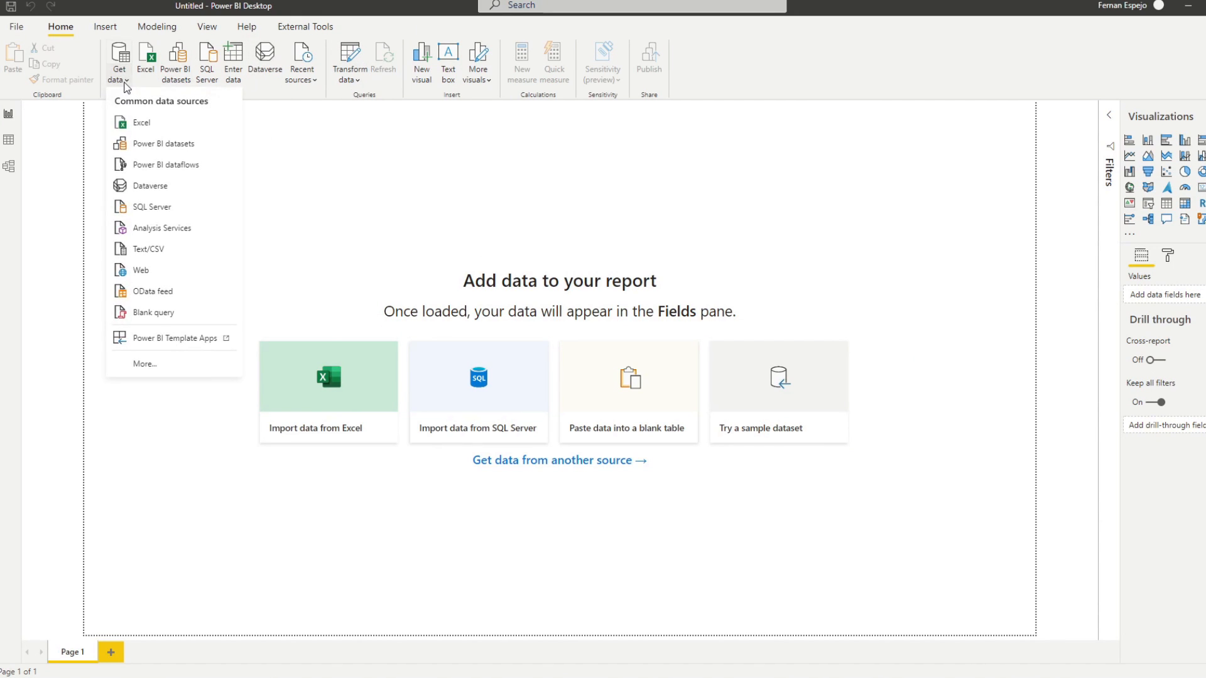
pyautogui.click(151, 270)
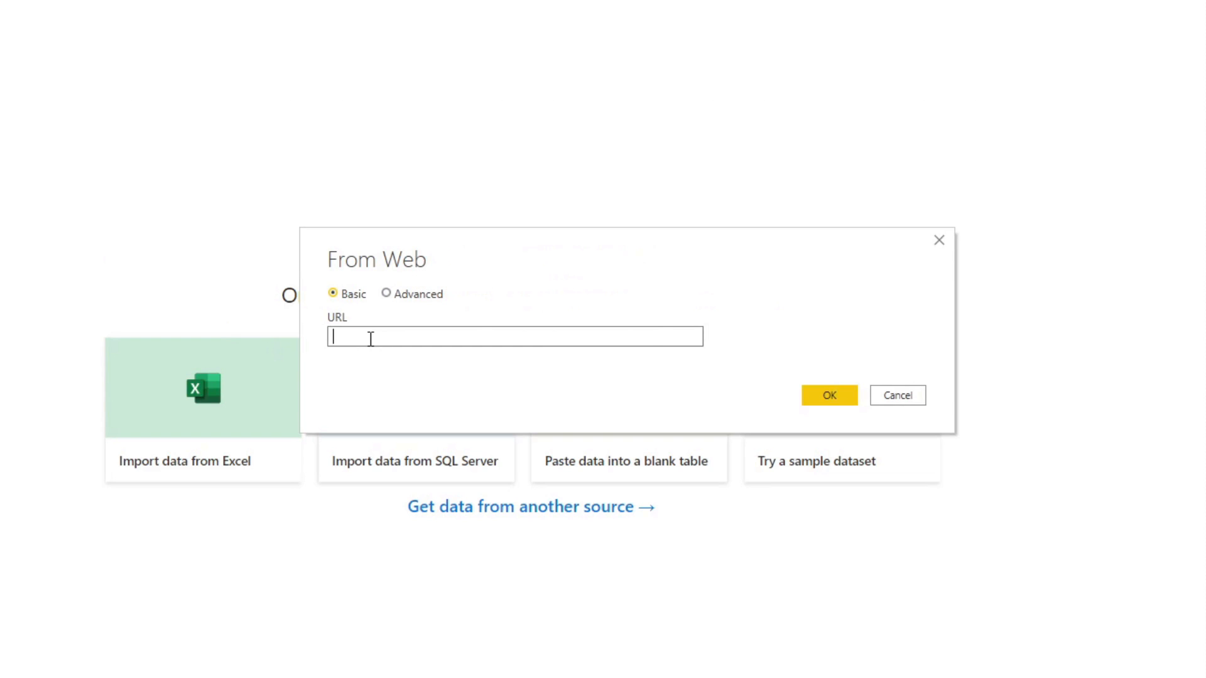
pyautogui.hotkey('ctrl', 'v')
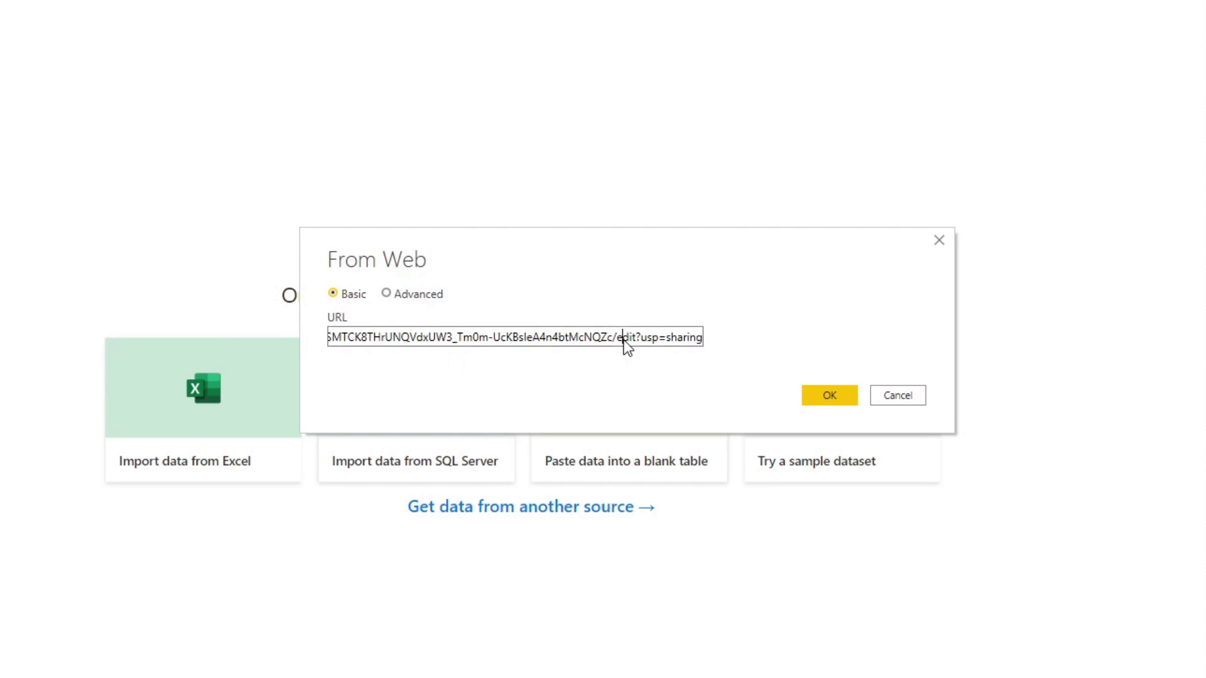
# - Replace the URL's edit?usp=sharing ending with /export?format=xlsx, copied from the YouTube video description, and connect to the source
pyautogui.moveTo(618, 343); pyautogui.dragTo(714, 343)
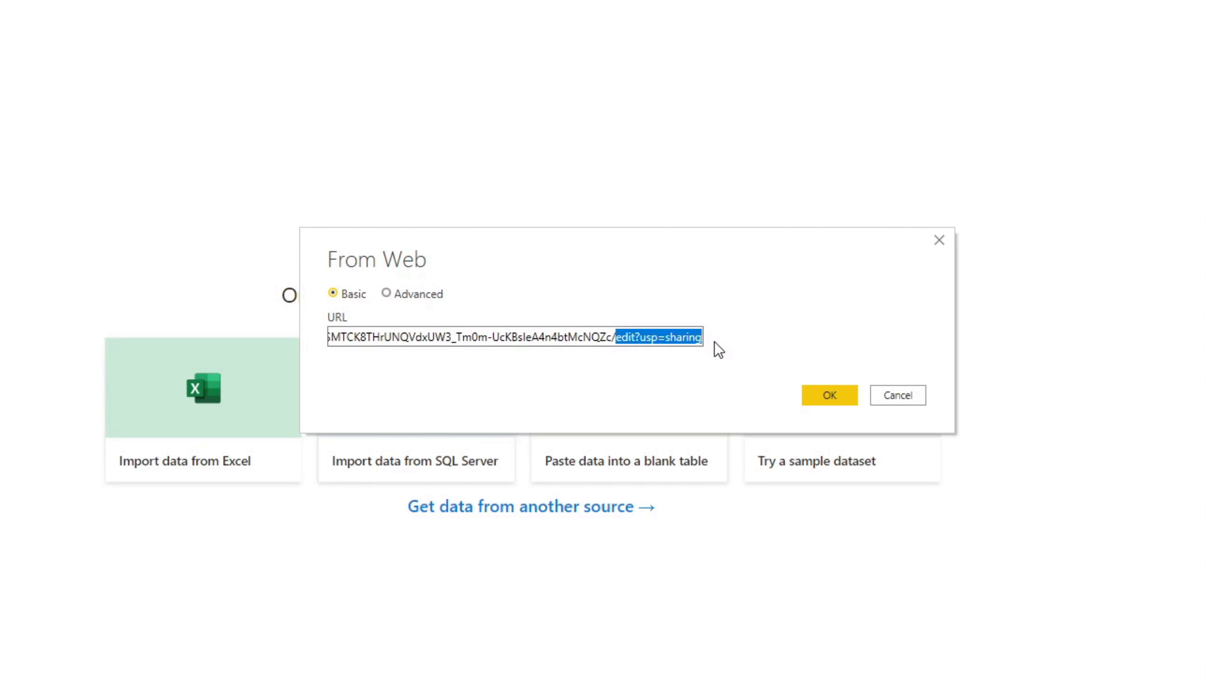
pyautogui.press('BackSpace')
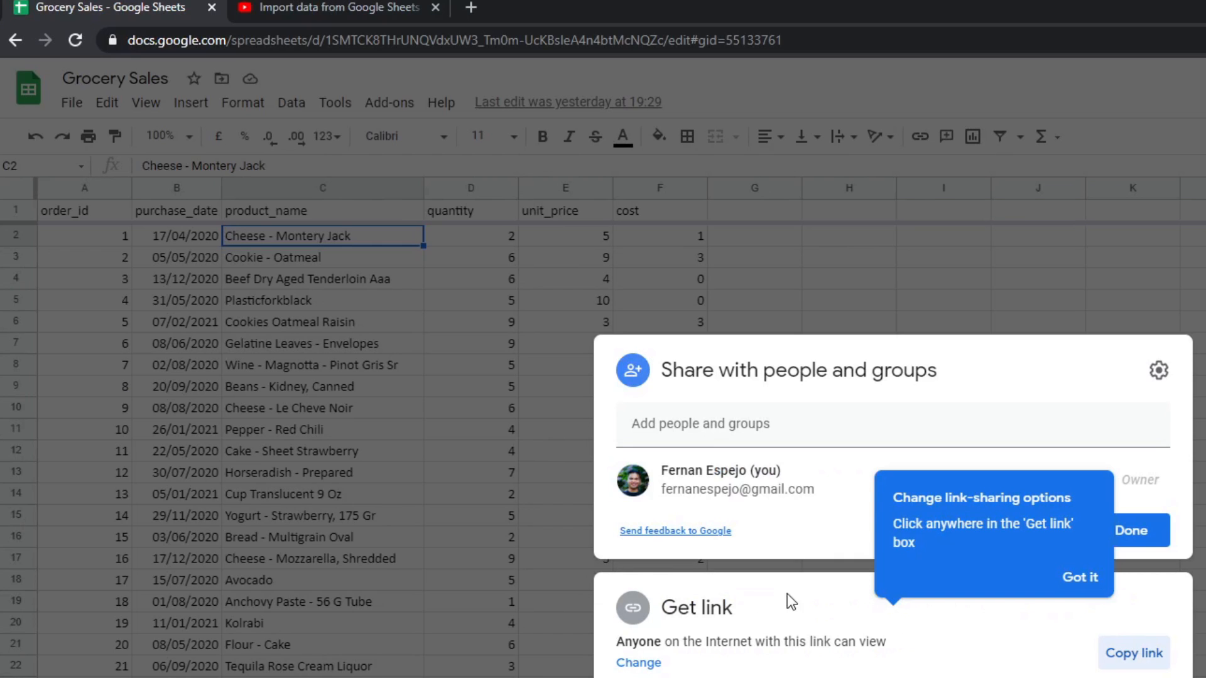
pyautogui.click(331, 5)
pyautogui.scroll(-7, 544, 656)
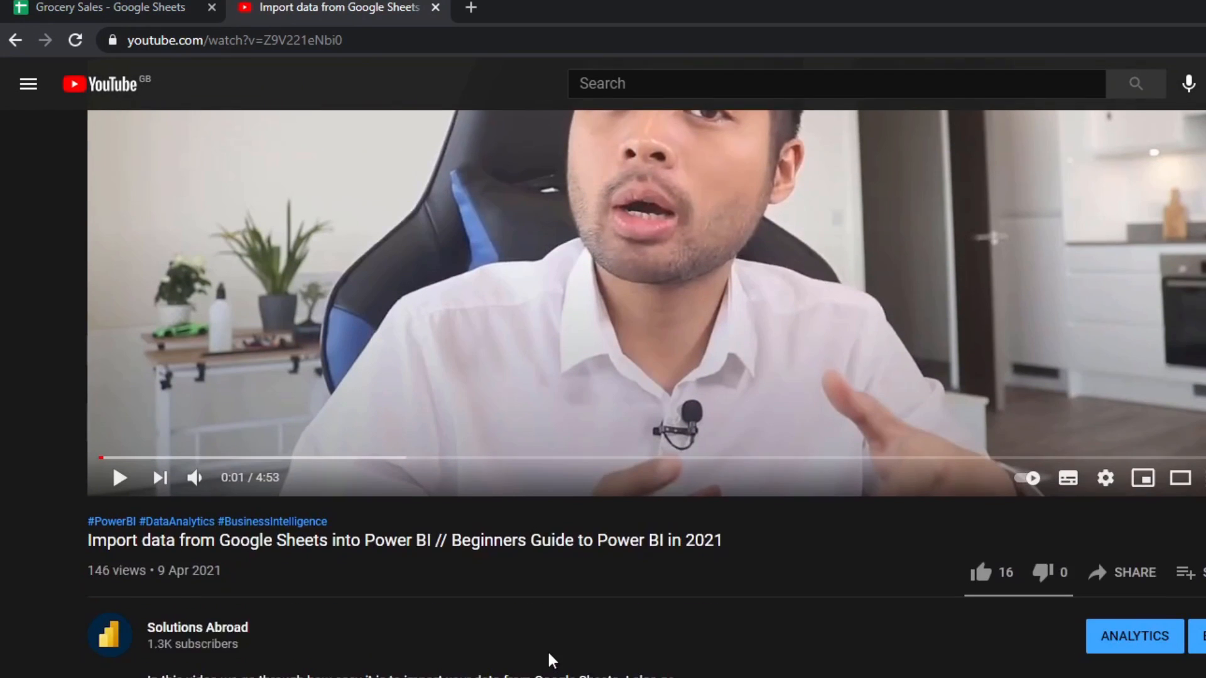
pyautogui.moveTo(265, 622); pyautogui.dragTo(148, 625)
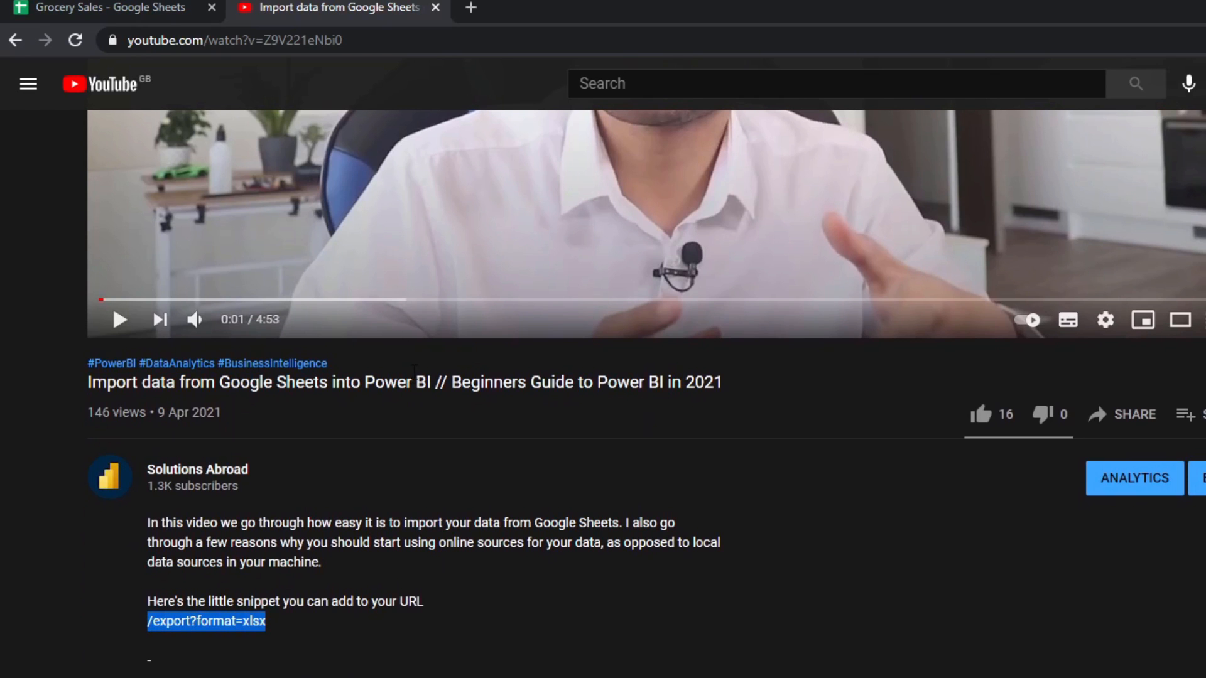
pyautogui.click(110, 7)
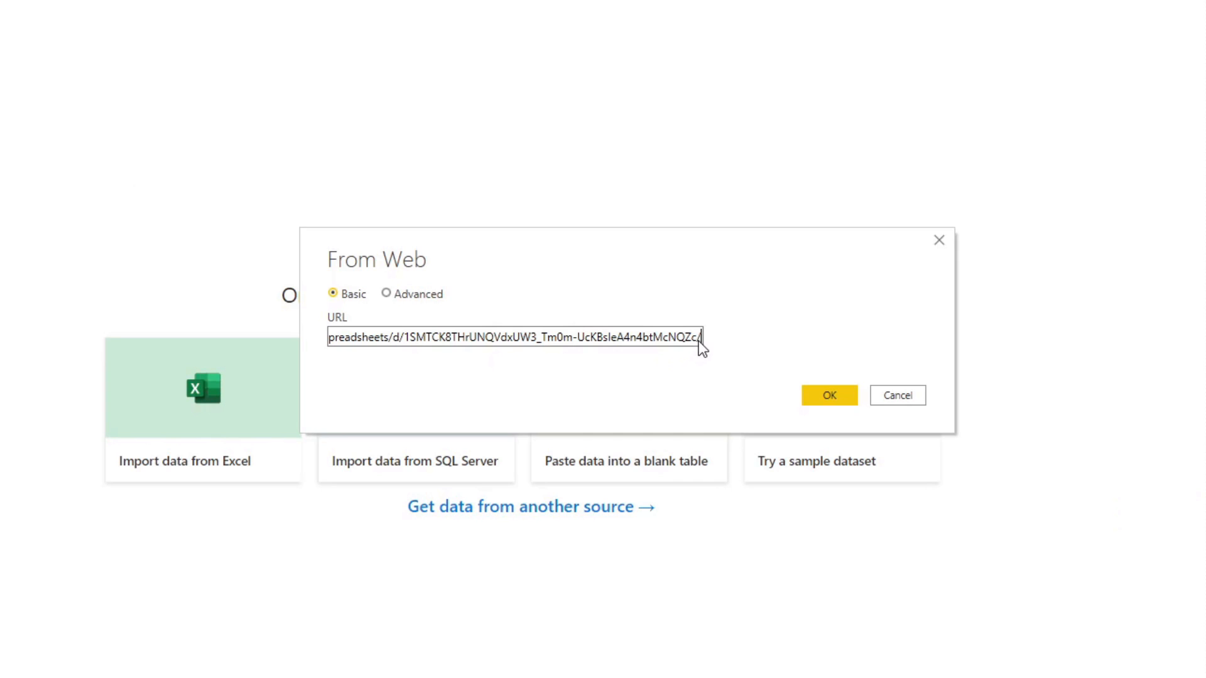
pyautogui.press('BackSpace')
pyautogui.hotkey('ctrl', 'v')
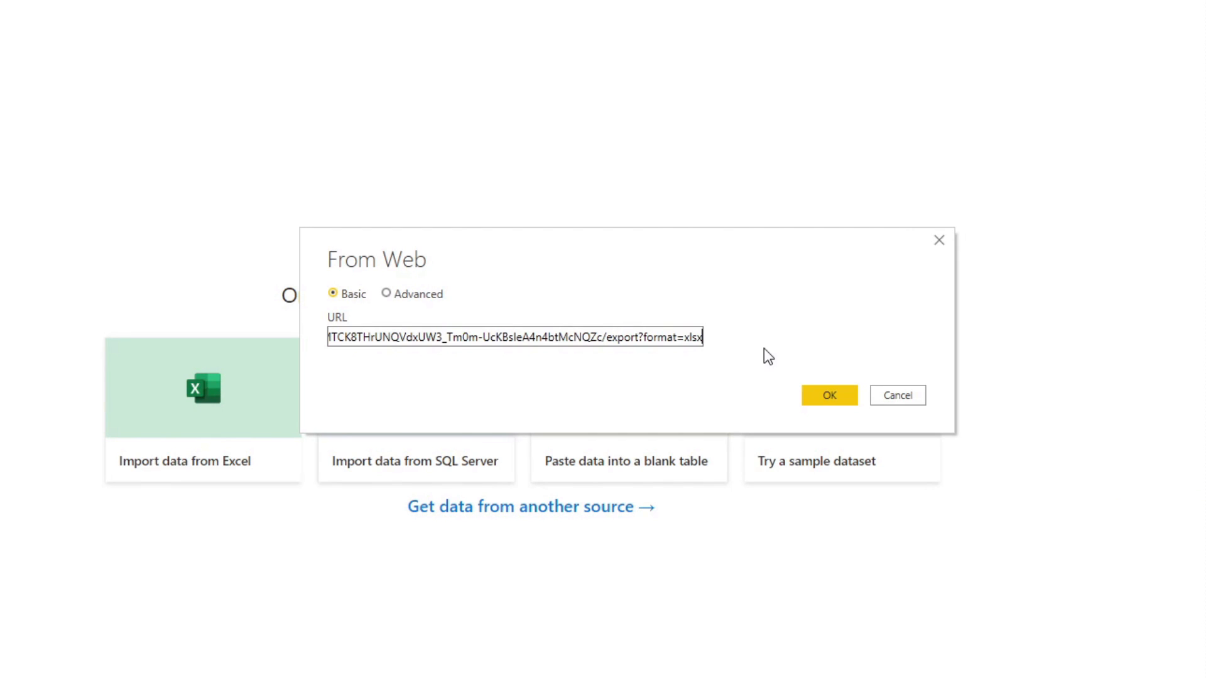
pyautogui.click(812, 393)
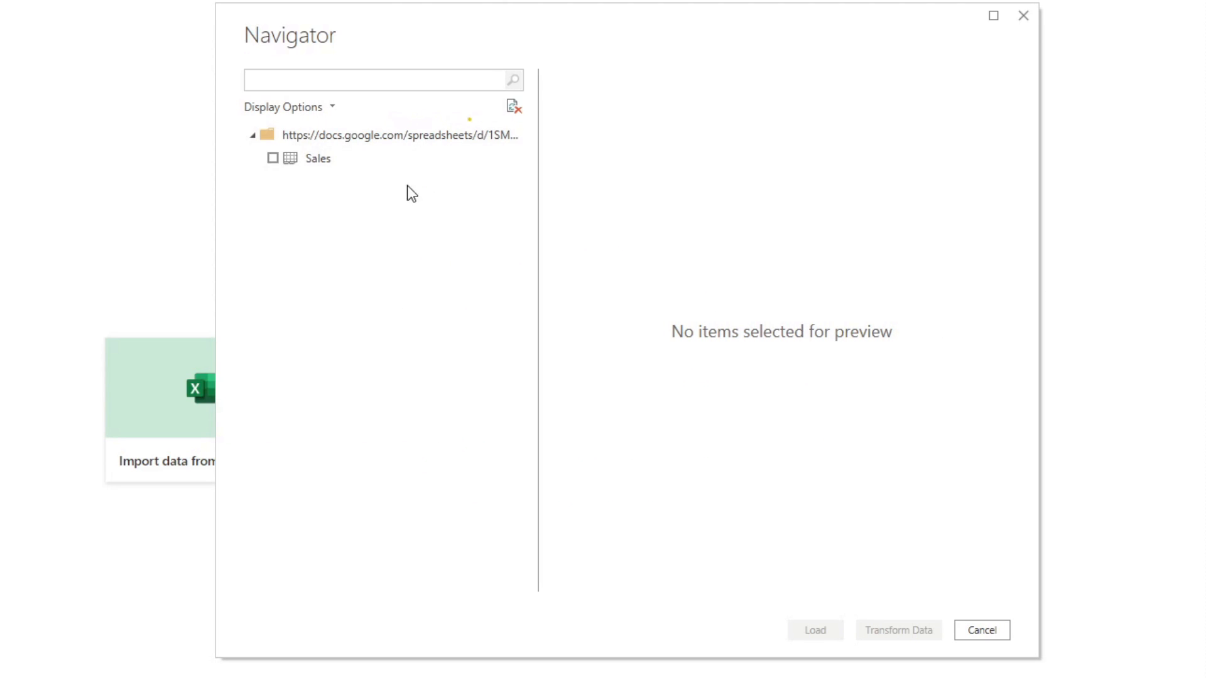
# - Preview the Sales table, select it for import and load it into the report
pyautogui.click(312, 158)
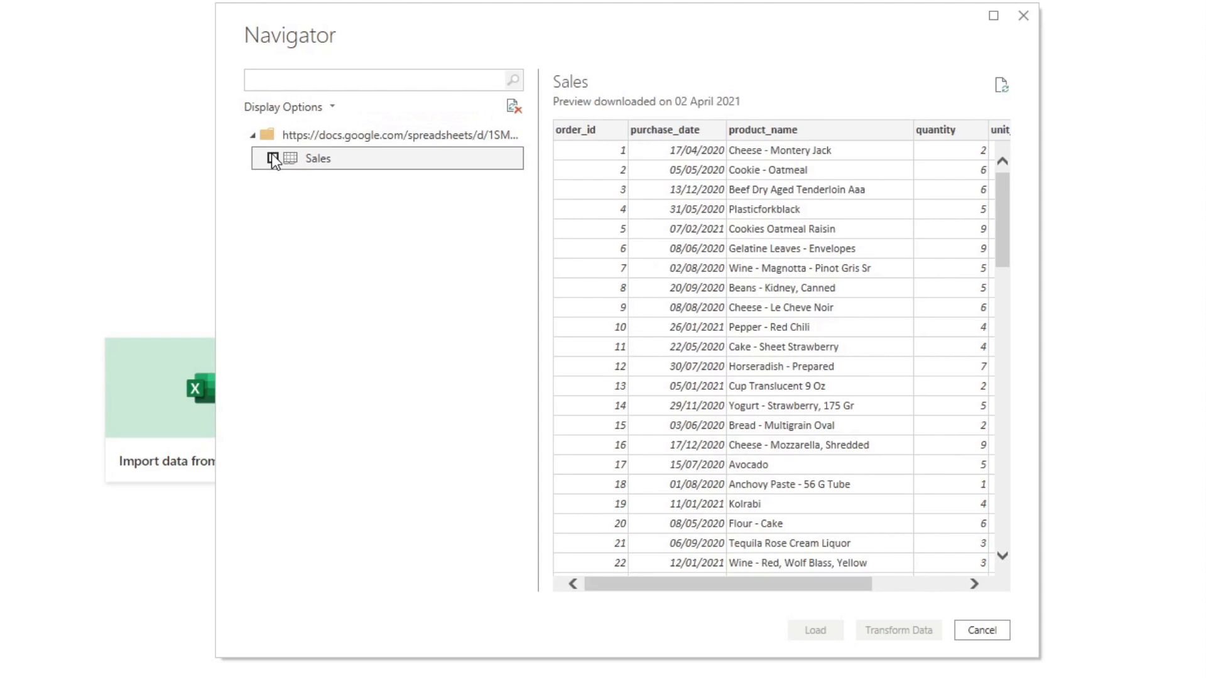
pyautogui.click(273, 159)
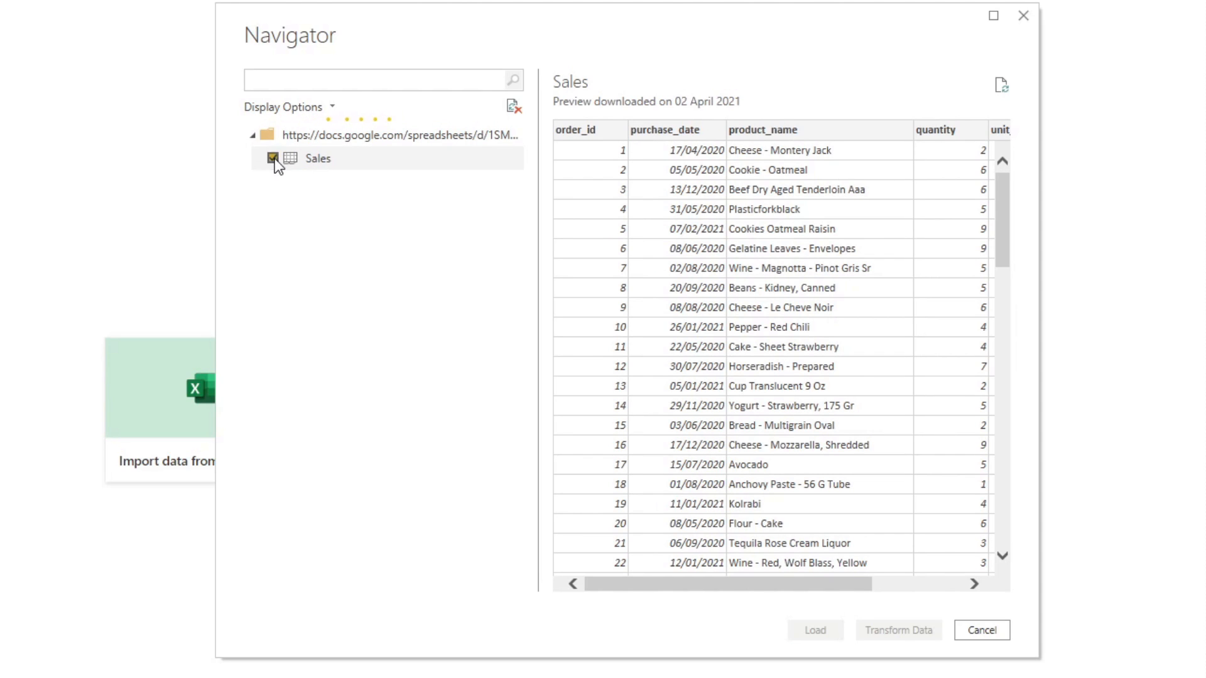
pyautogui.click(816, 631)
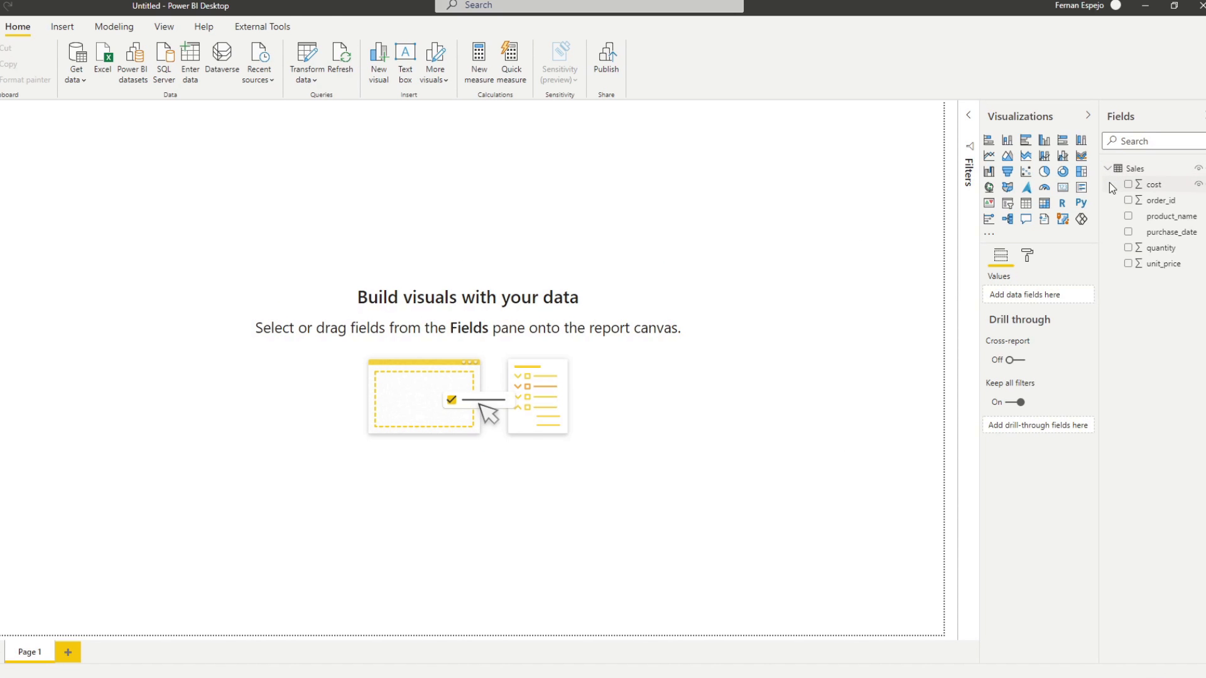
# - Add a card visual with the order_id field to the report page and summarize it by Count
pyautogui.click(1062, 187)
pyautogui.moveTo(150, 207); pyautogui.dragTo(207, 345)
pyautogui.moveTo(1157, 201); pyautogui.dragTo(188, 340)
pyautogui.click(1075, 295)
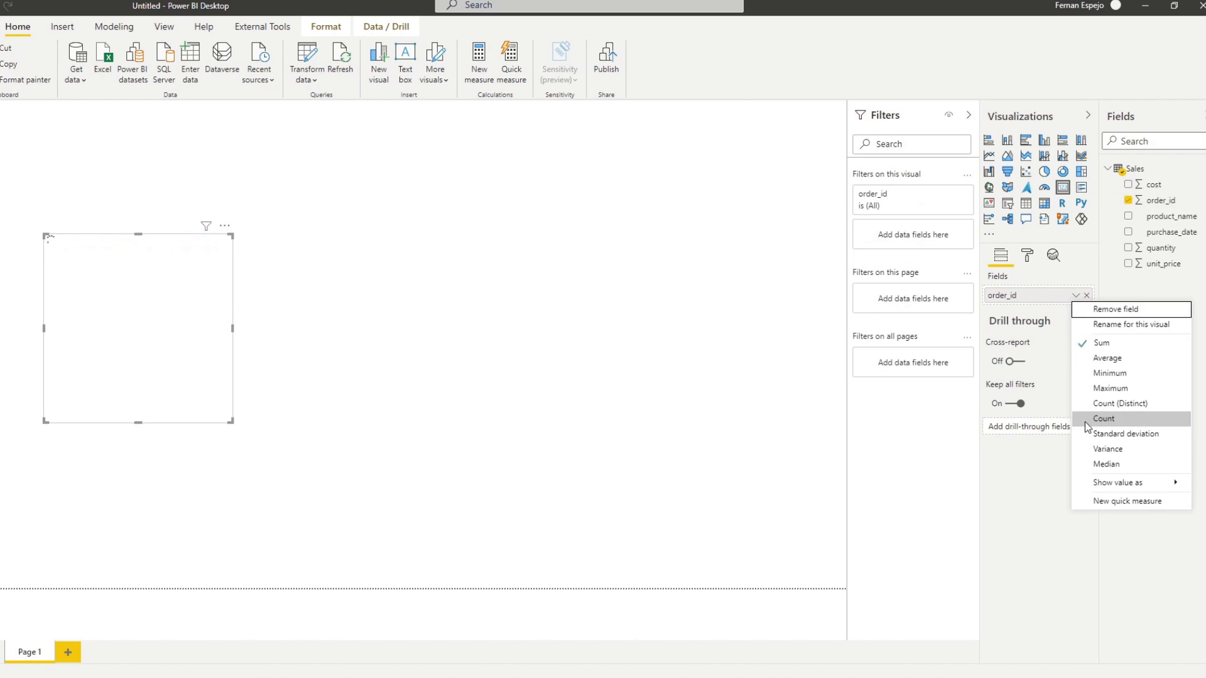
pyautogui.click(1105, 417)
# - Shrink the order_id card to half its height, move it to the page's left side and turn on its shadow
pyautogui.moveTo(232, 423); pyautogui.dragTo(225, 327)
pyautogui.moveTo(157, 287); pyautogui.dragTo(137, 328)
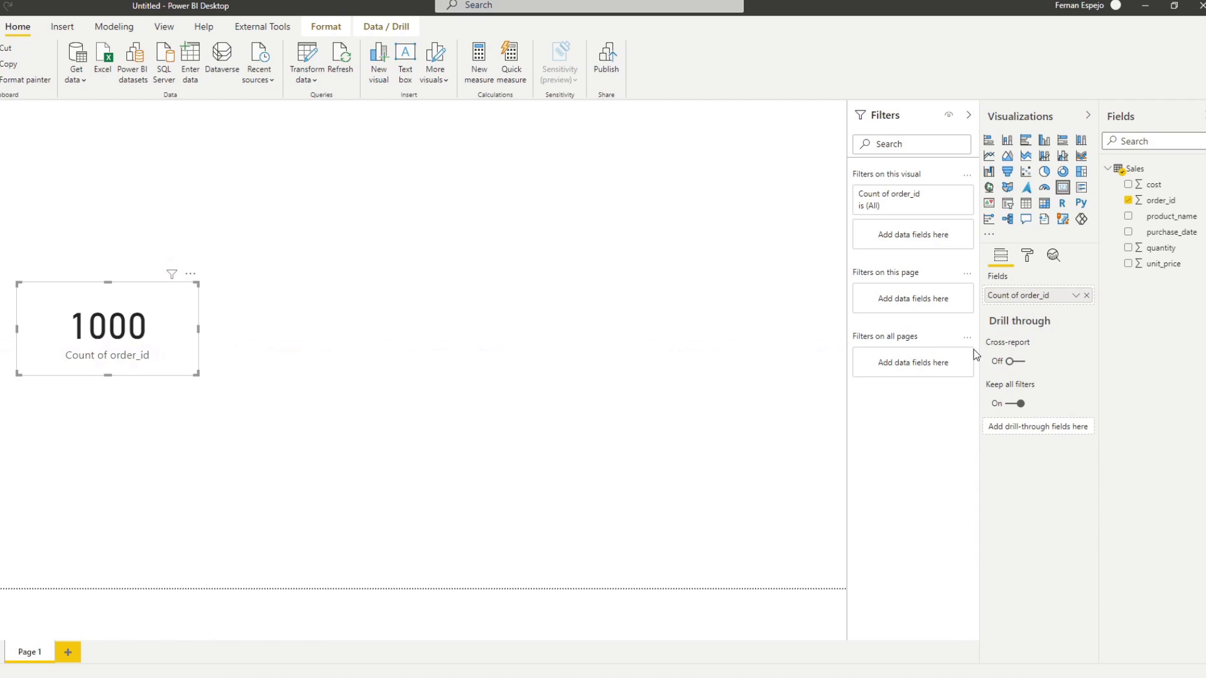
pyautogui.click(1028, 257)
pyautogui.click(1061, 498)
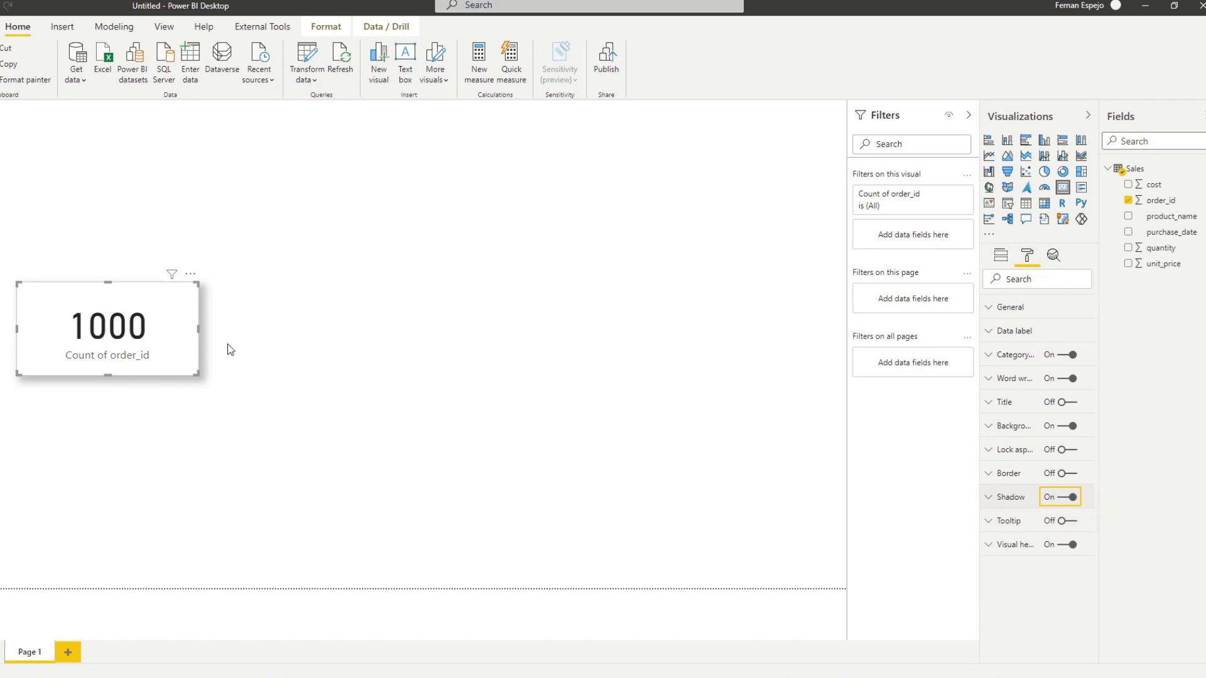
# - Duplicate the order count card beside the original and make the copy show the Average of unit_price
pyautogui.click(149, 342)
pyautogui.moveTo(149, 342); pyautogui.dragTo(309, 340)
pyautogui.hotkey('ctrl', 'c')
pyautogui.hotkey('ctrl', 'v')
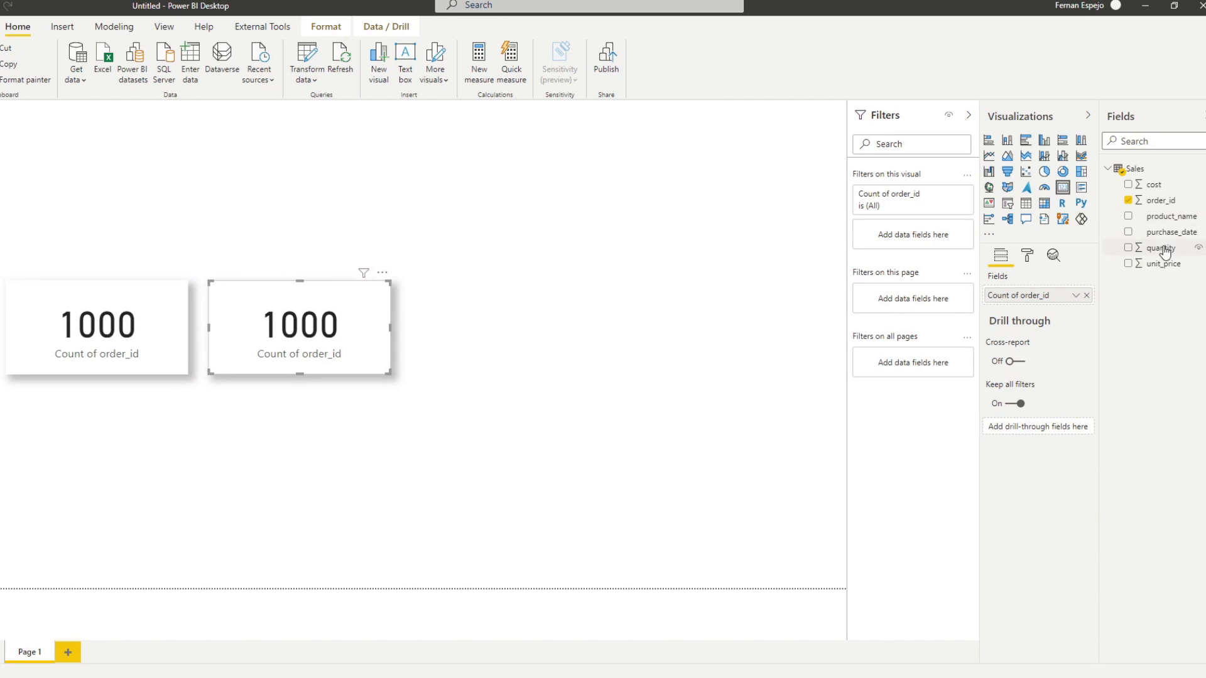
pyautogui.moveTo(1163, 263); pyautogui.dragTo(1064, 296)
pyautogui.click(1076, 295)
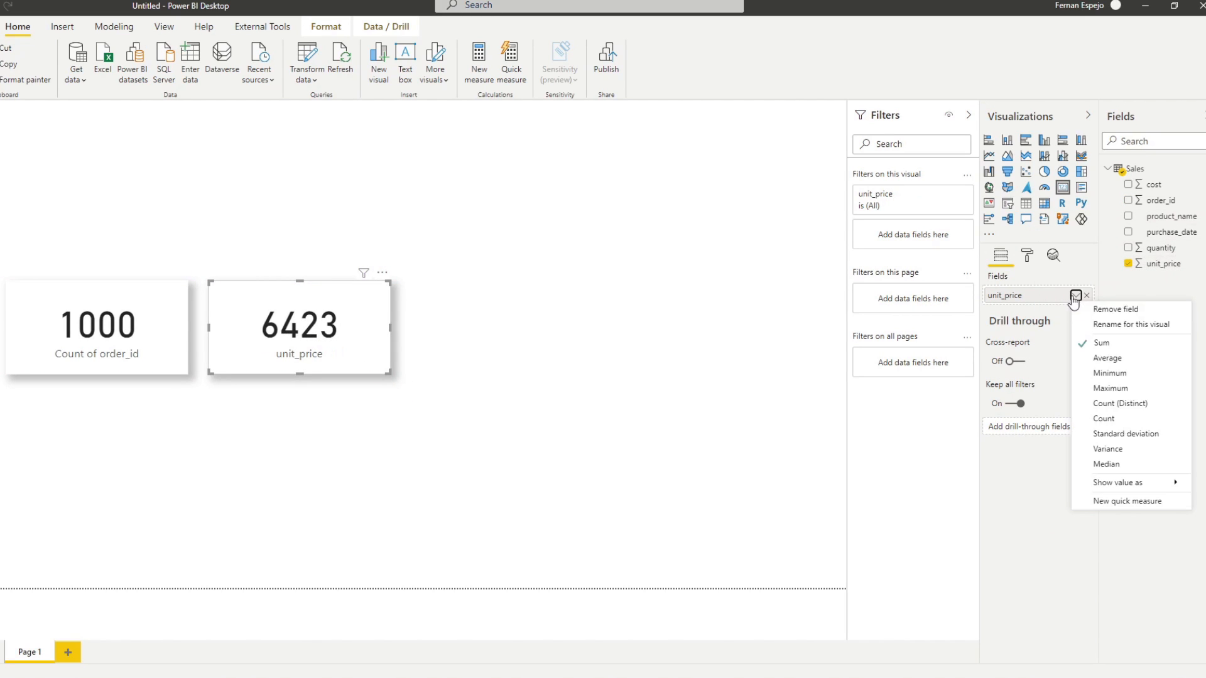
pyautogui.click(1124, 359)
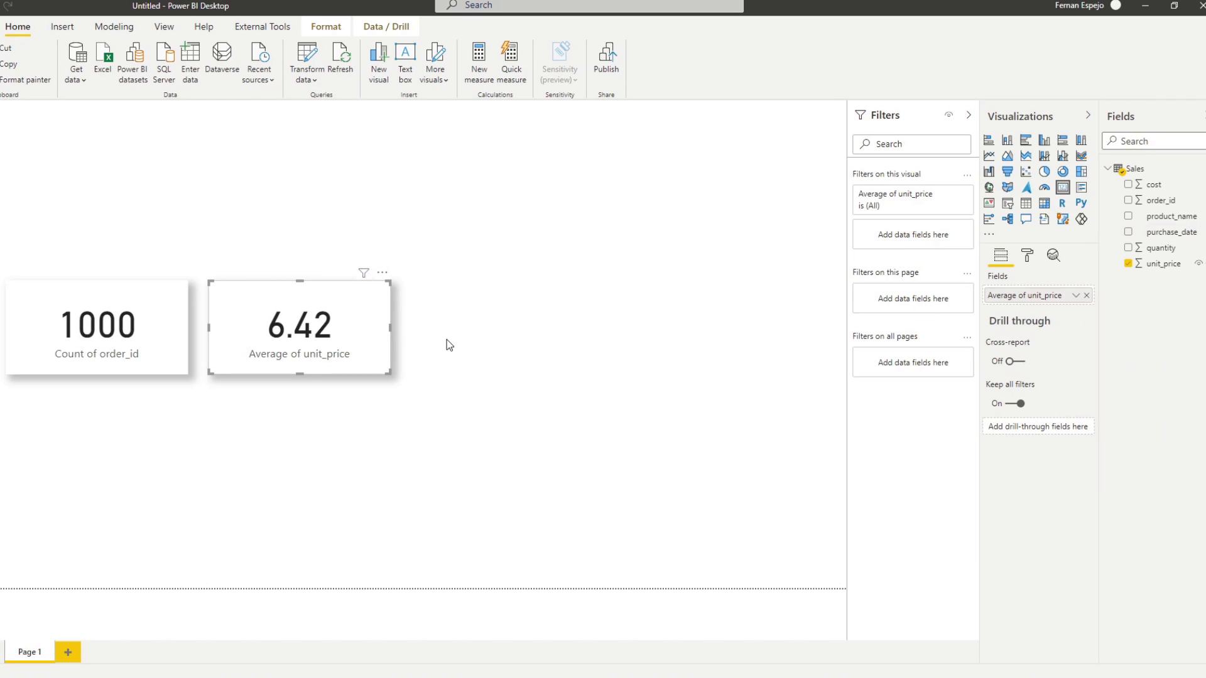
# - Duplicate the average unit_price card to its right and set the copy's summarization to Maximum
pyautogui.hotkey('ctrl', 'c')
pyautogui.hotkey('ctrl', 'v')
pyautogui.moveTo(369, 344); pyautogui.dragTo(532, 338)
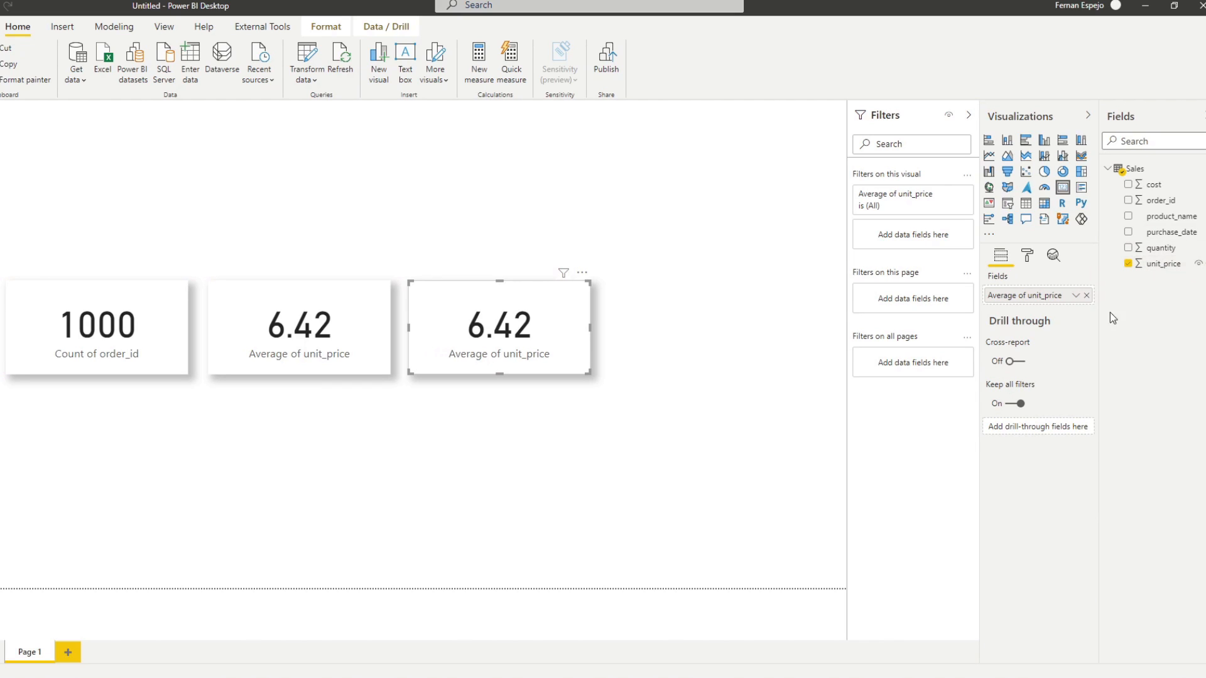
pyautogui.click(1076, 295)
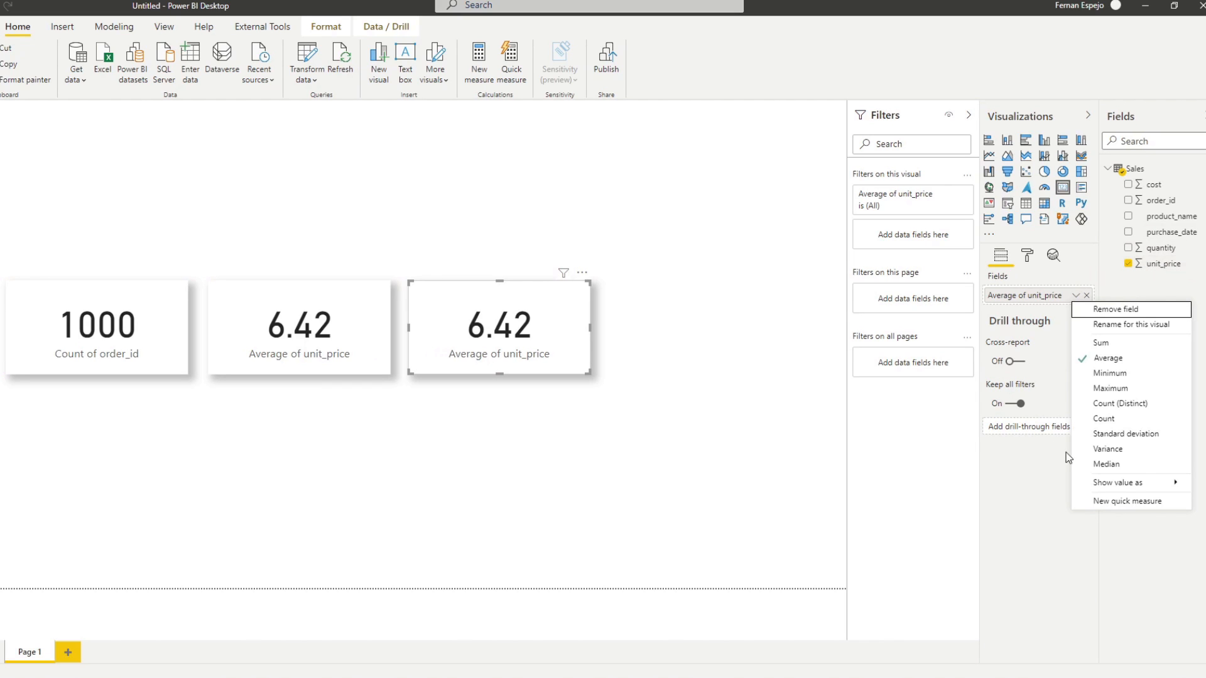
pyautogui.click(1110, 388)
pyautogui.click(622, 400)
# - Duplicate the maximum unit_price card as a fourth card in the row and set its summarization to Minimum
pyautogui.click(556, 355)
pyautogui.hotkey('ctrl', 'c')
pyautogui.hotkey('ctrl', 'v')
pyautogui.moveTo(555, 348); pyautogui.dragTo(697, 346)
pyautogui.click(1076, 295)
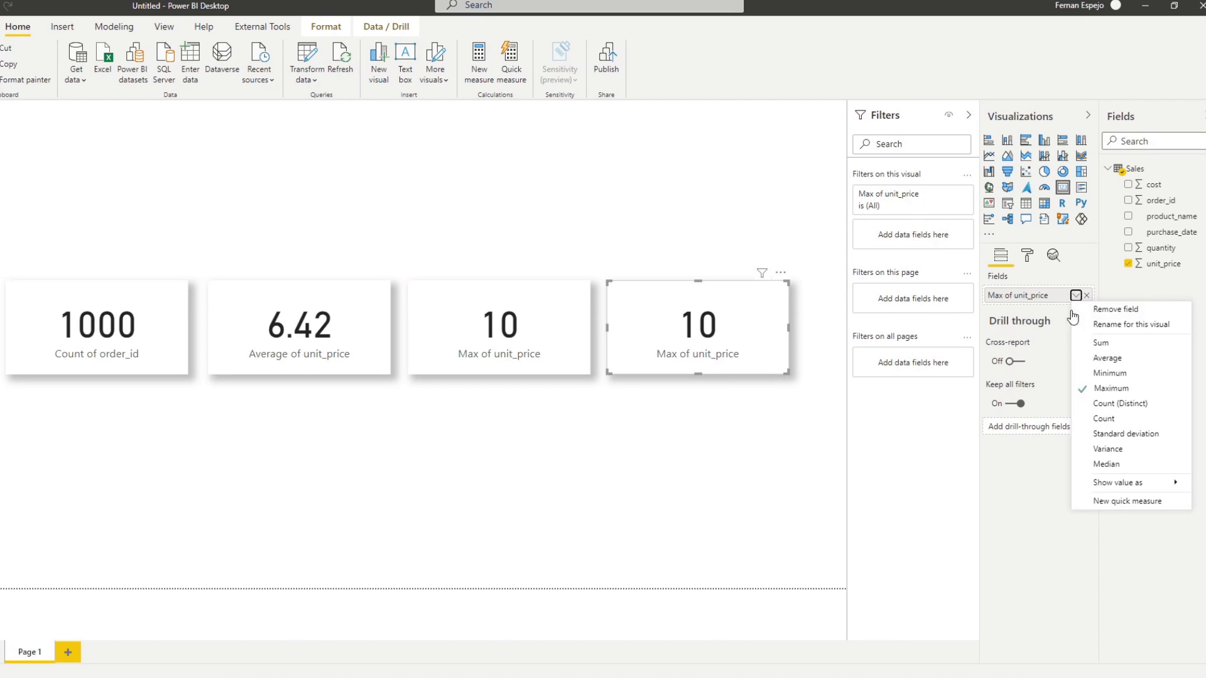
pyautogui.click(1109, 373)
pyautogui.click(669, 469)
# - Save the report to the Desktop as a Power BI file named Scheduled Refresh
pyautogui.hotkey('ctrl', 's')
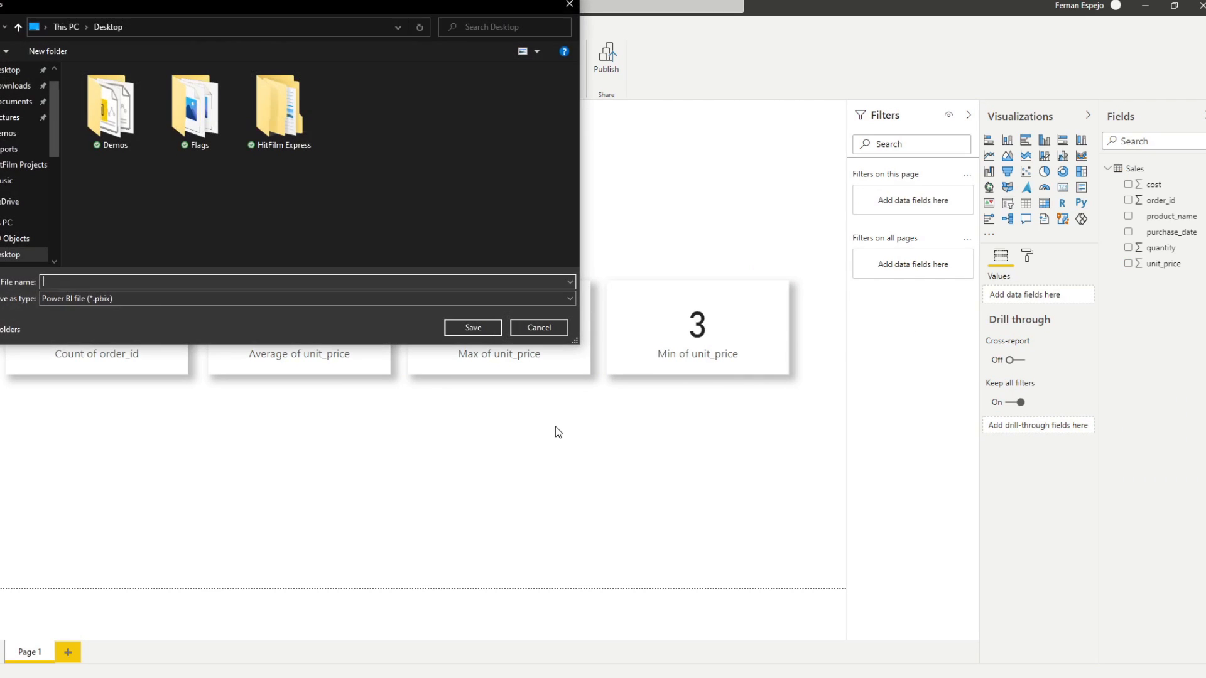
pyautogui.write('Scheduled Refresh')
pyautogui.press('Return')
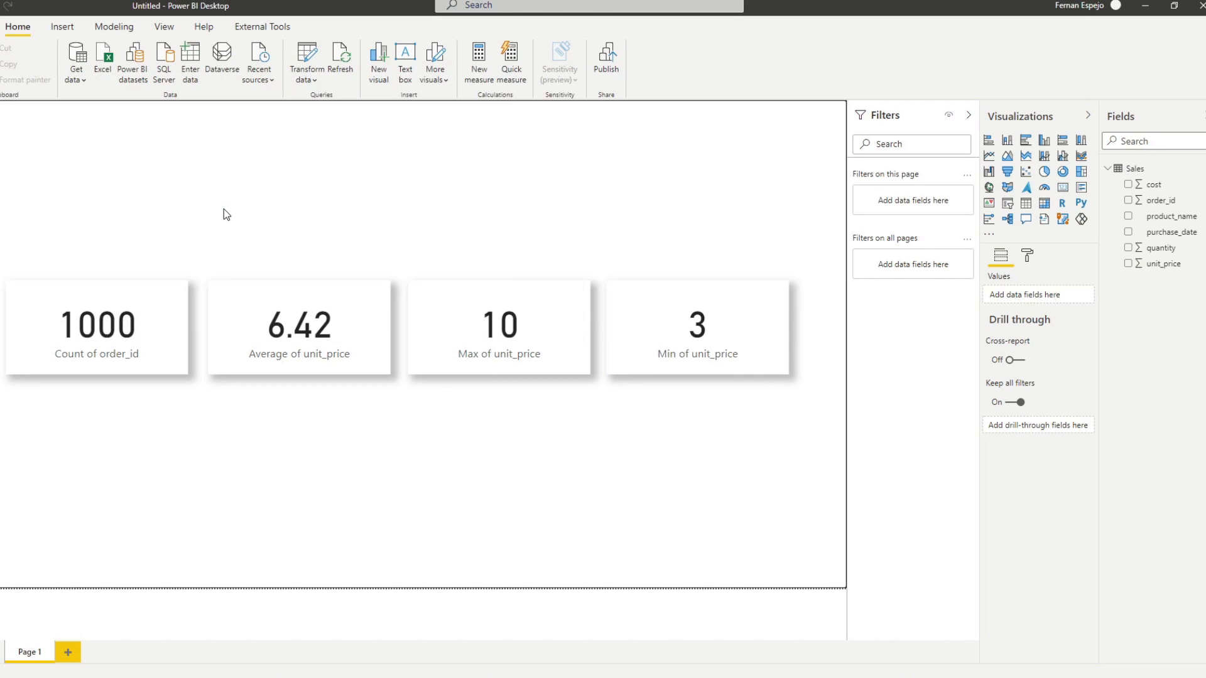
# - Publish the report to My workspace and open the published version in the Power BI service
pyautogui.click(607, 63)
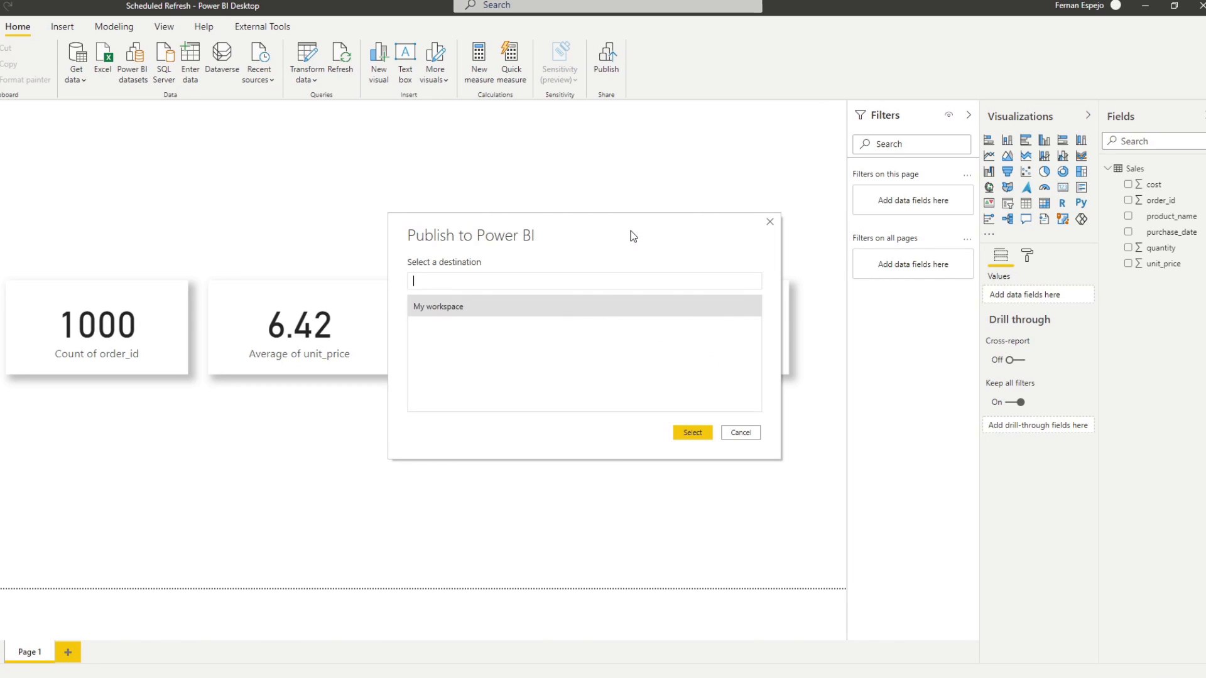
pyautogui.click(689, 434)
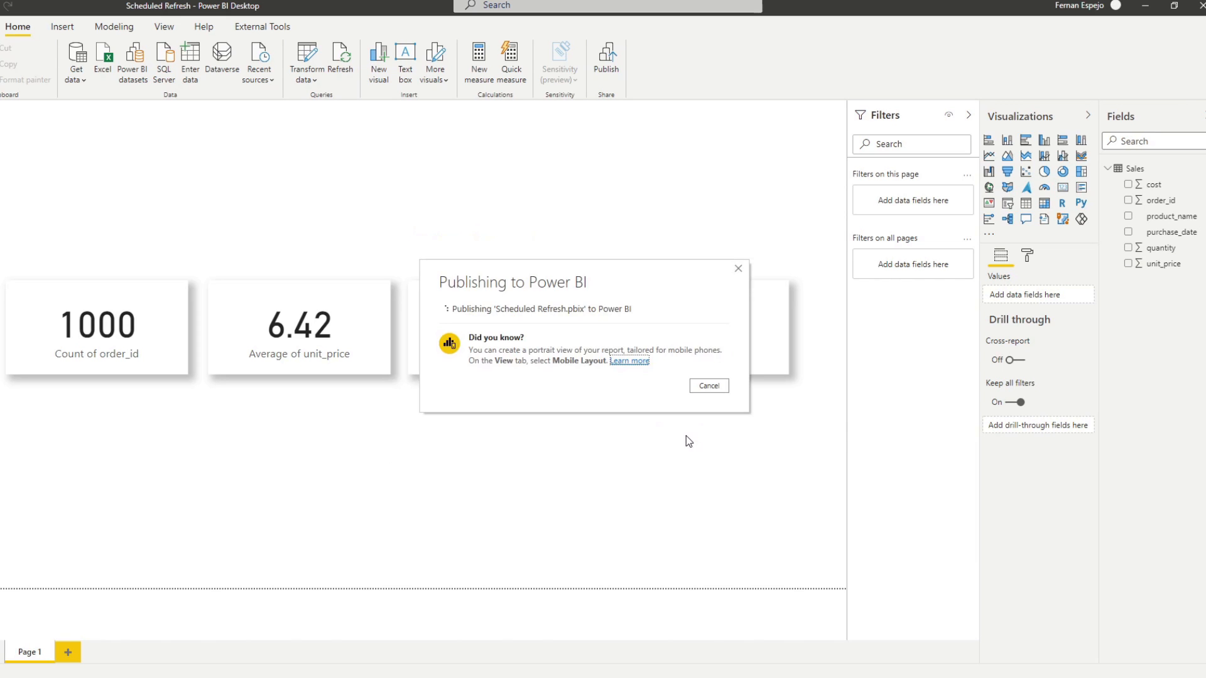
pyautogui.click(621, 329)
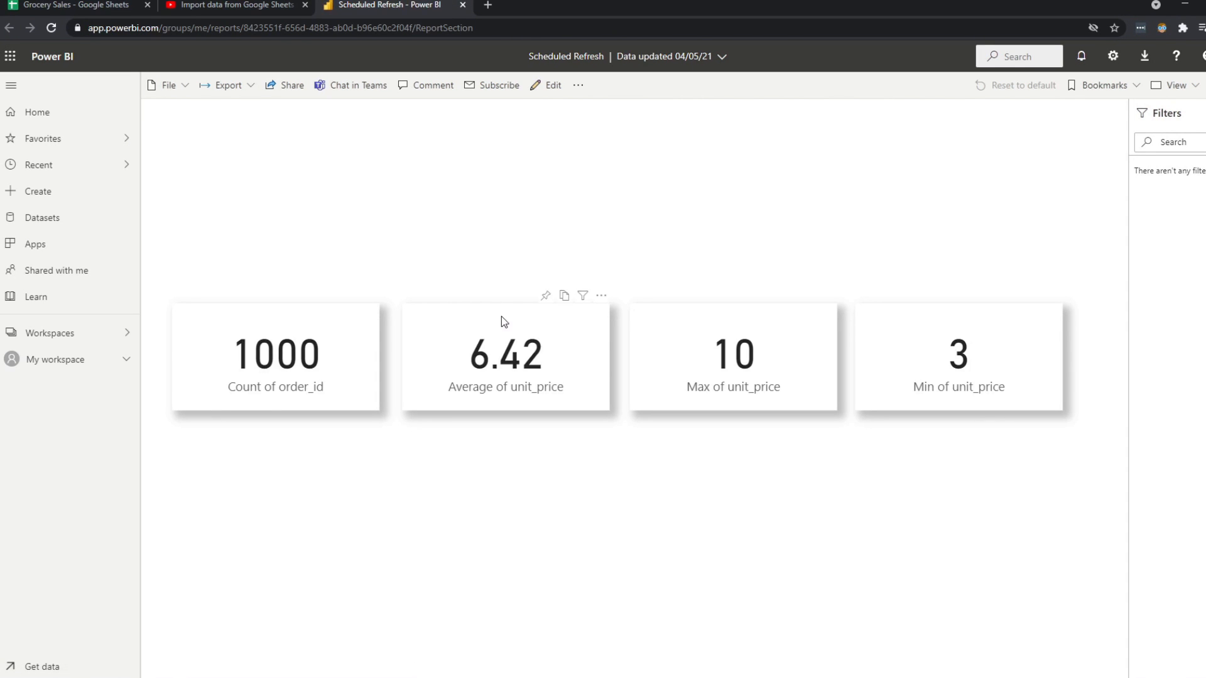
# - Open the settings of the Scheduled Refresh dataset in My workspace and expand its data source credentials
pyautogui.click(127, 364)
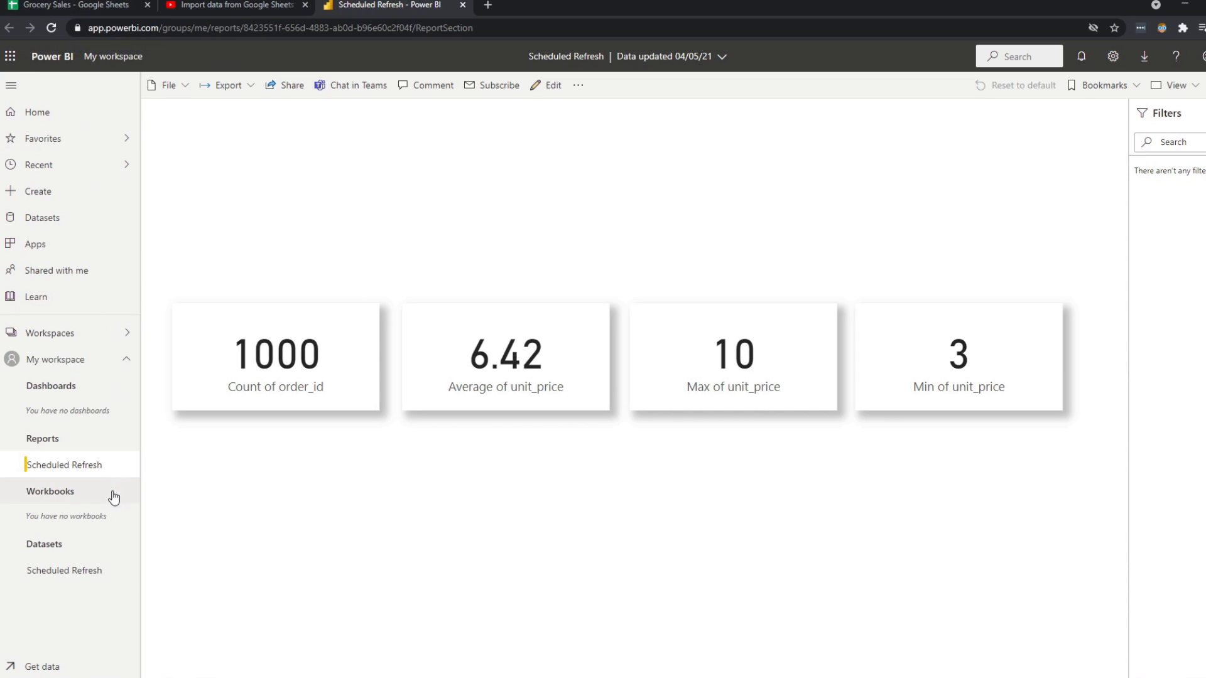
pyautogui.moveTo(133, 578)
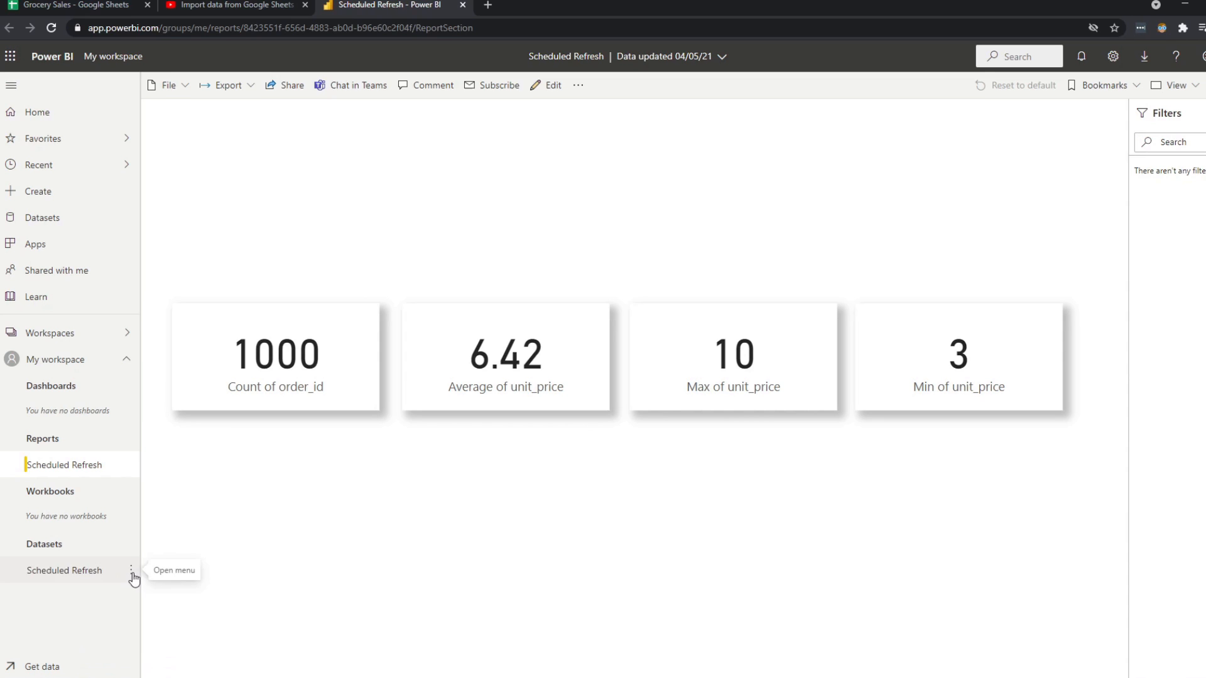
pyautogui.click(132, 573)
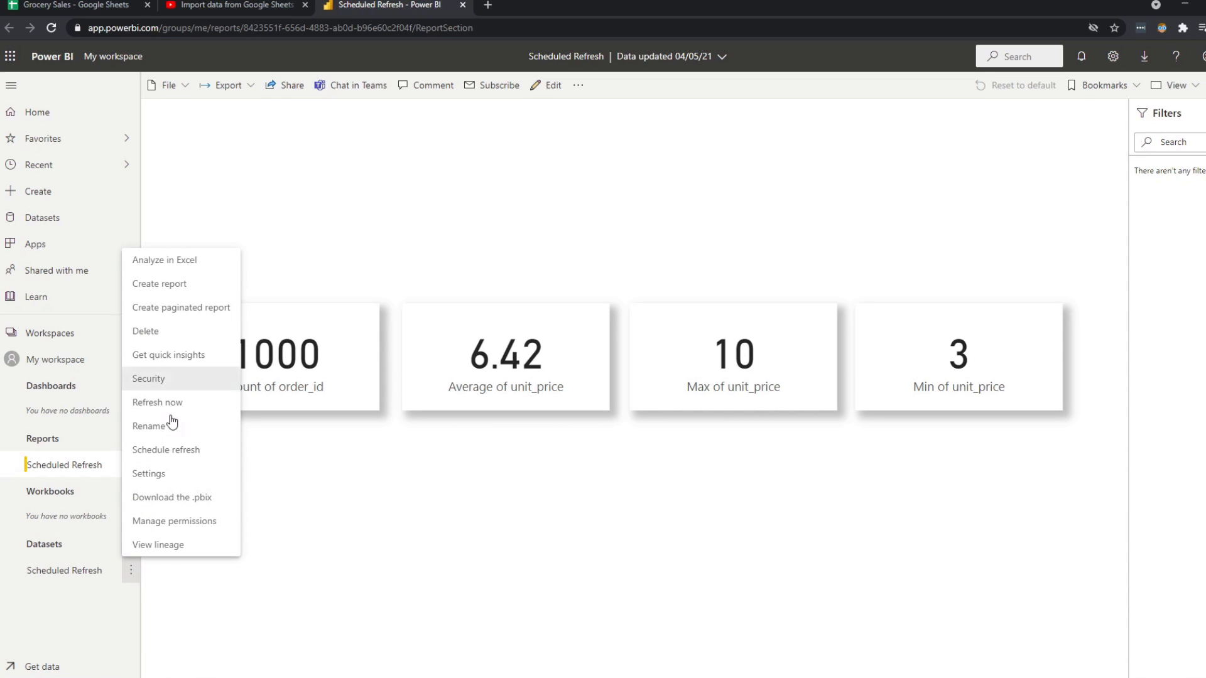
pyautogui.click(161, 478)
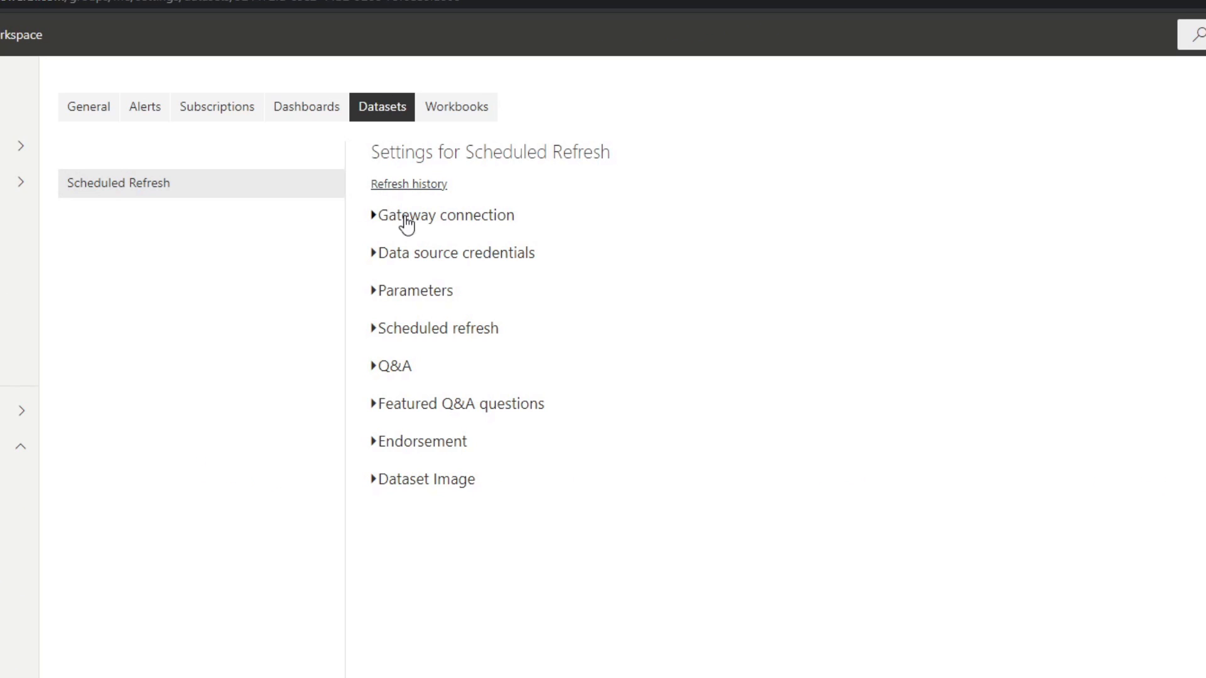
pyautogui.click(420, 255)
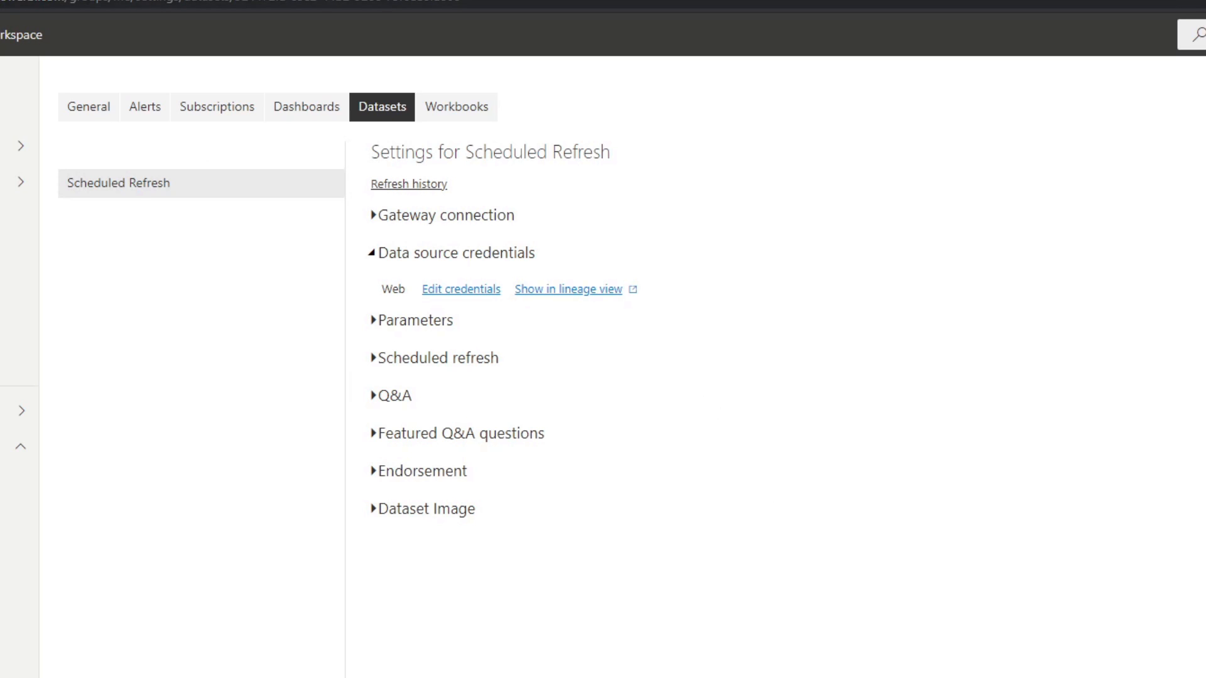
# - Open the Scheduled Refresh report, and switch to the Grocery Sales spreadsheet in Google Sheets to close its sharing dialog
pyautogui.click(94, 479)
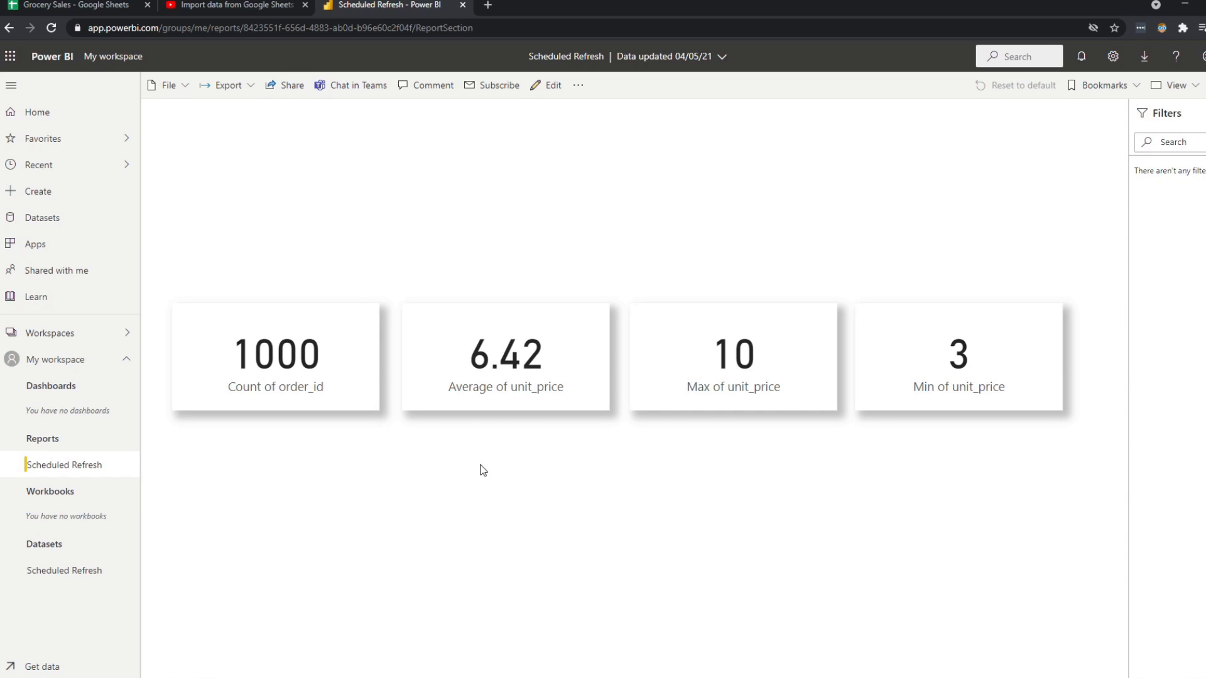
pyautogui.click(108, 9)
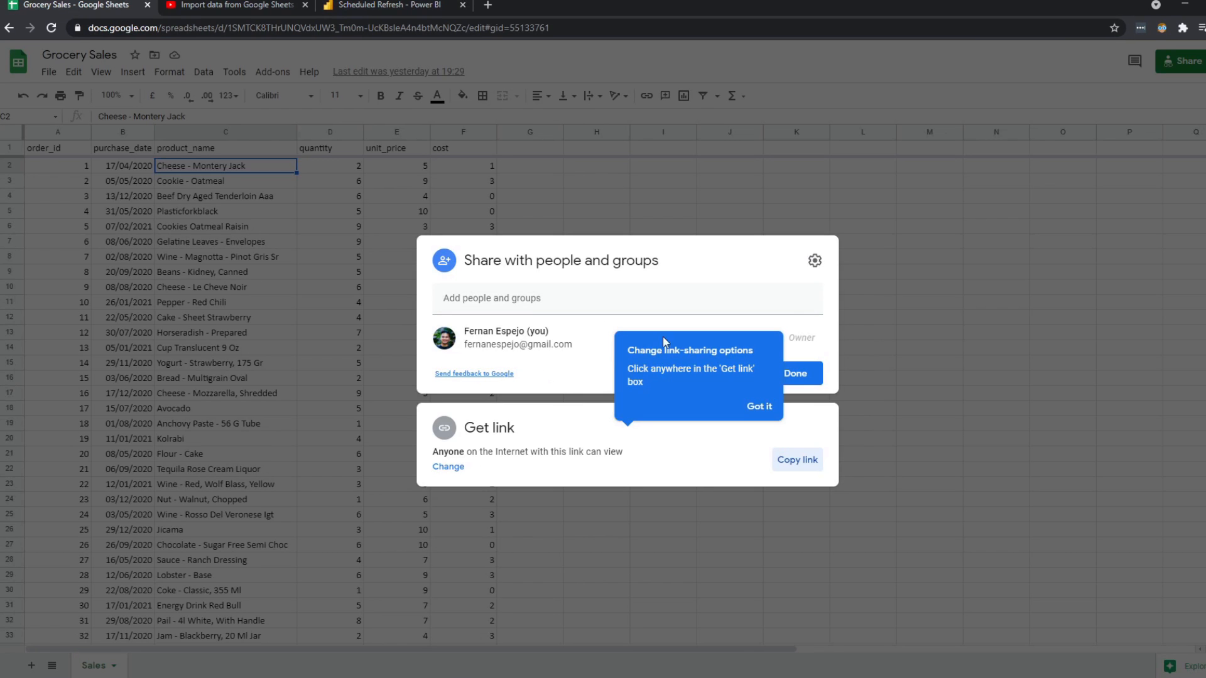
pyautogui.click(1118, 268)
# - Extend the last row of the Sales sheet by six rows, filling order_id 1001 to 1006 and purchase_date 23/12/2018 to 28/12/2018 for Puree - Raspberry
pyautogui.scroll(-20, 760, 331)
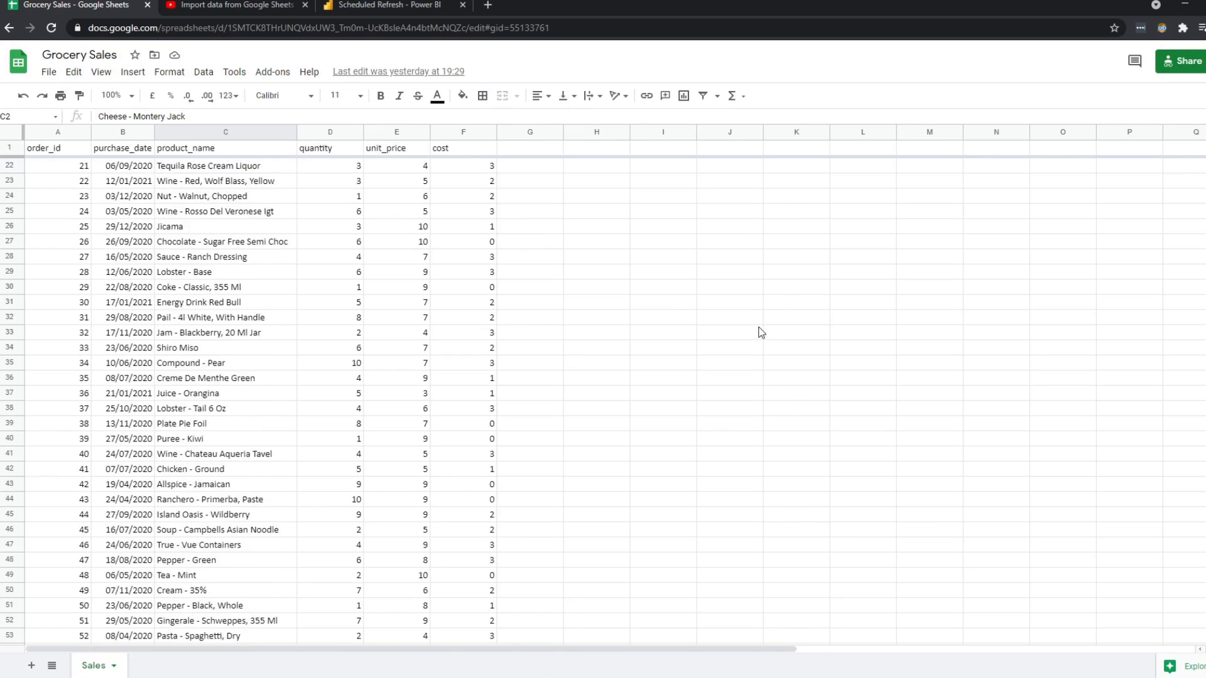
pyautogui.scroll(10, 1202, 401)
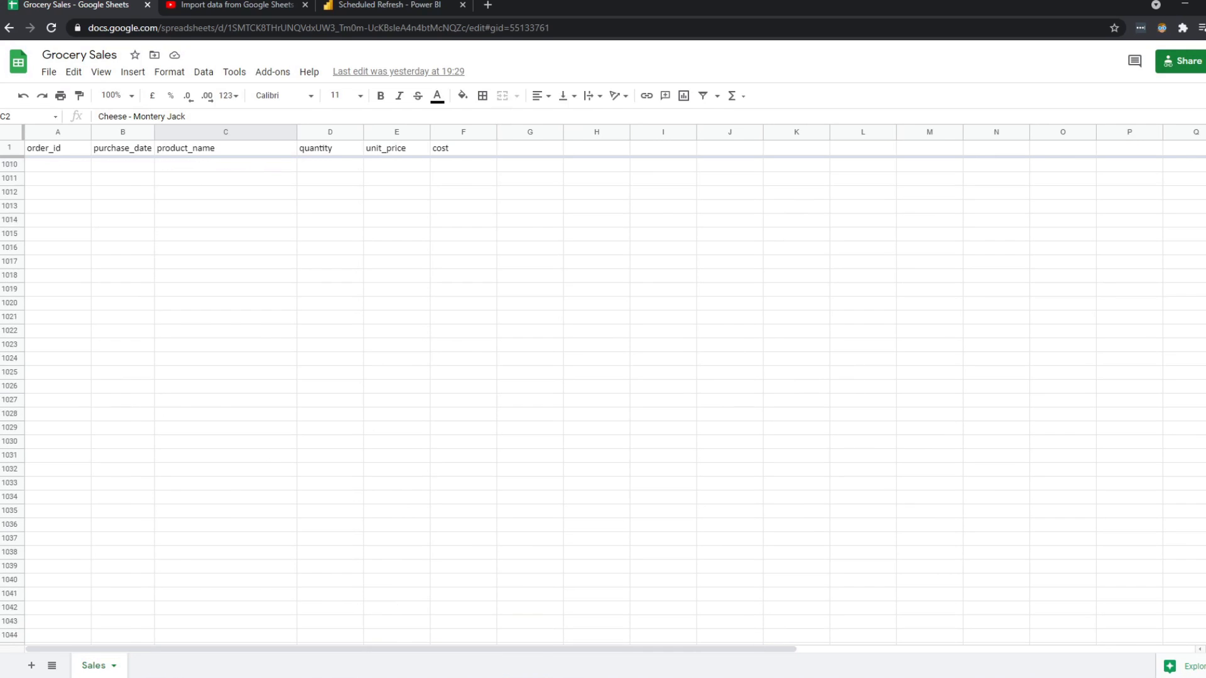
pyautogui.scroll(-4, 1202, 400)
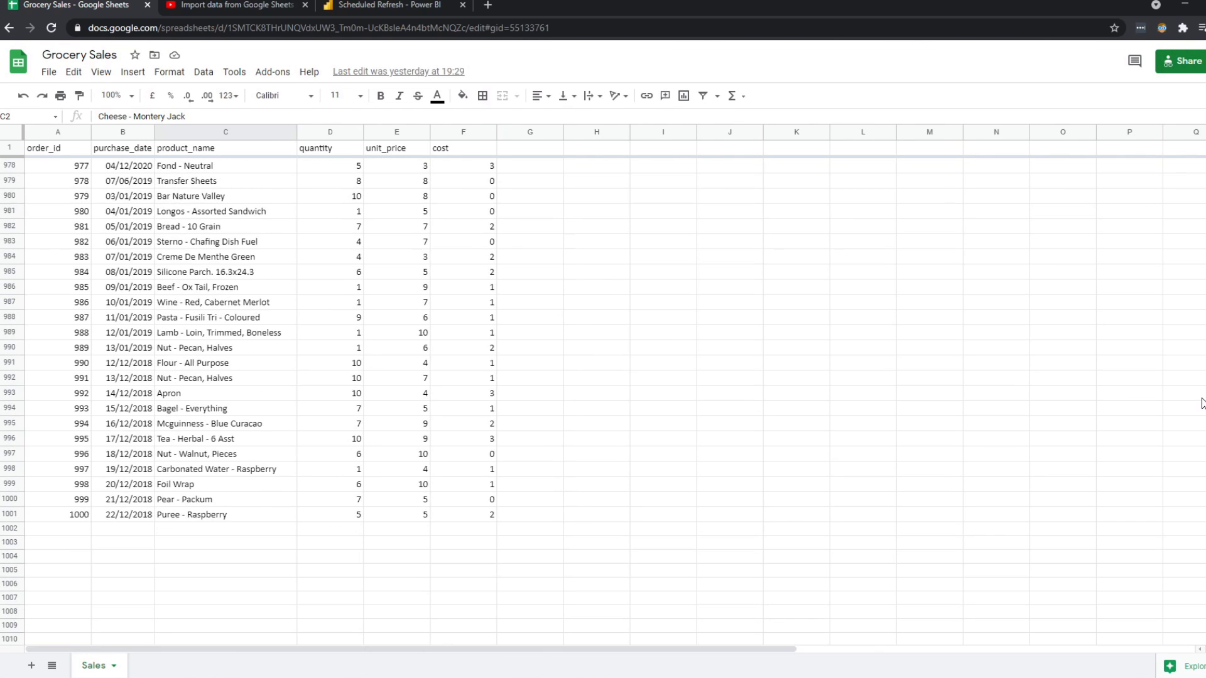
pyautogui.moveTo(60, 489); pyautogui.dragTo(88, 604)
pyautogui.click(129, 559)
pyautogui.moveTo(134, 519); pyautogui.dragTo(489, 602)
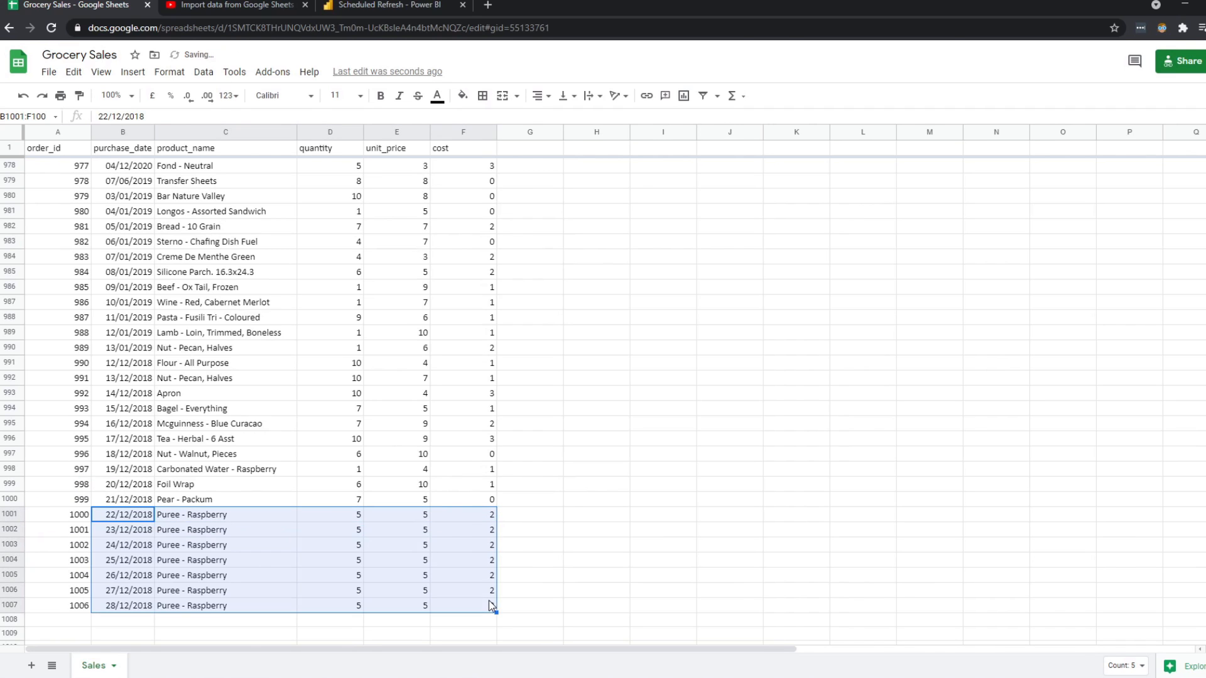
pyautogui.click(397, 540)
pyautogui.click(119, 367)
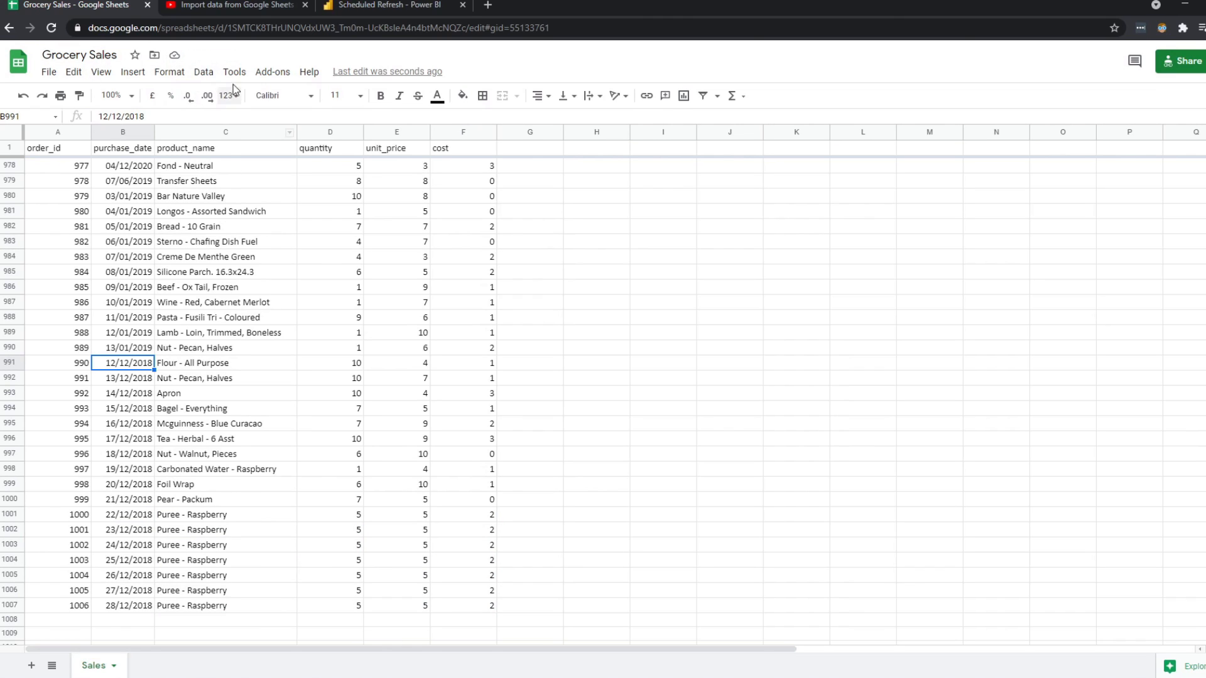
# - Switch to the Power BI service, refresh the Scheduled Refresh dataset immediately and reload the report's visuals
pyautogui.click(372, 7)
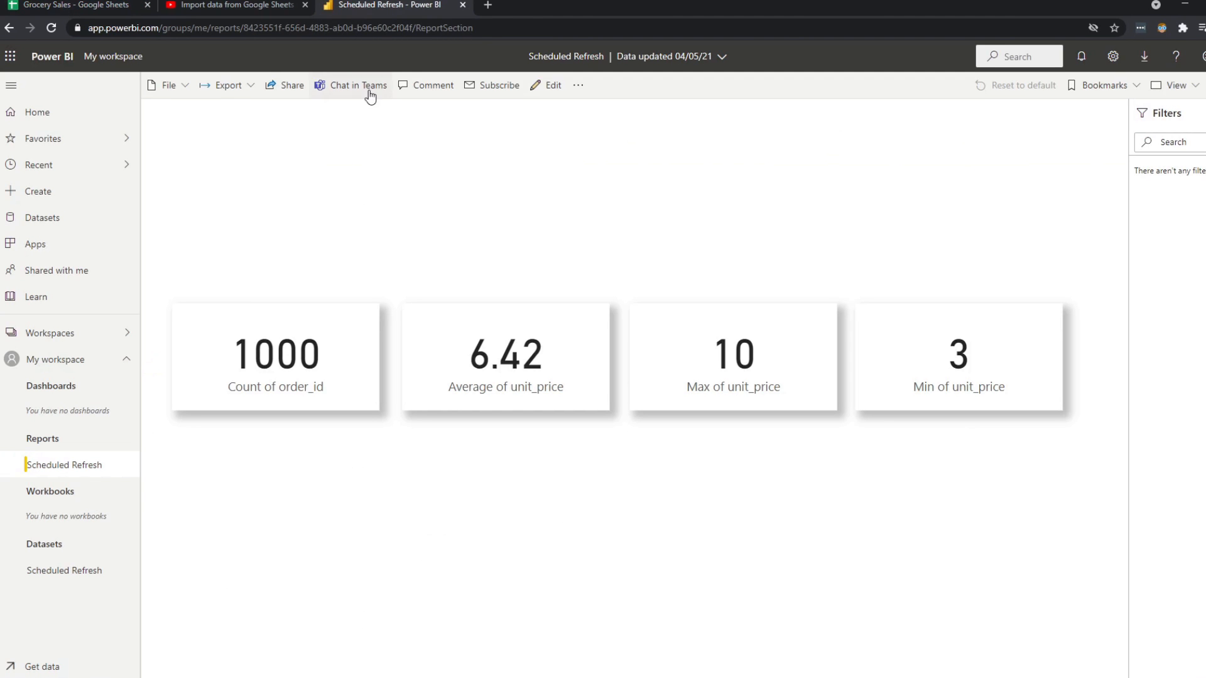
pyautogui.moveTo(126, 576)
pyautogui.click(173, 605)
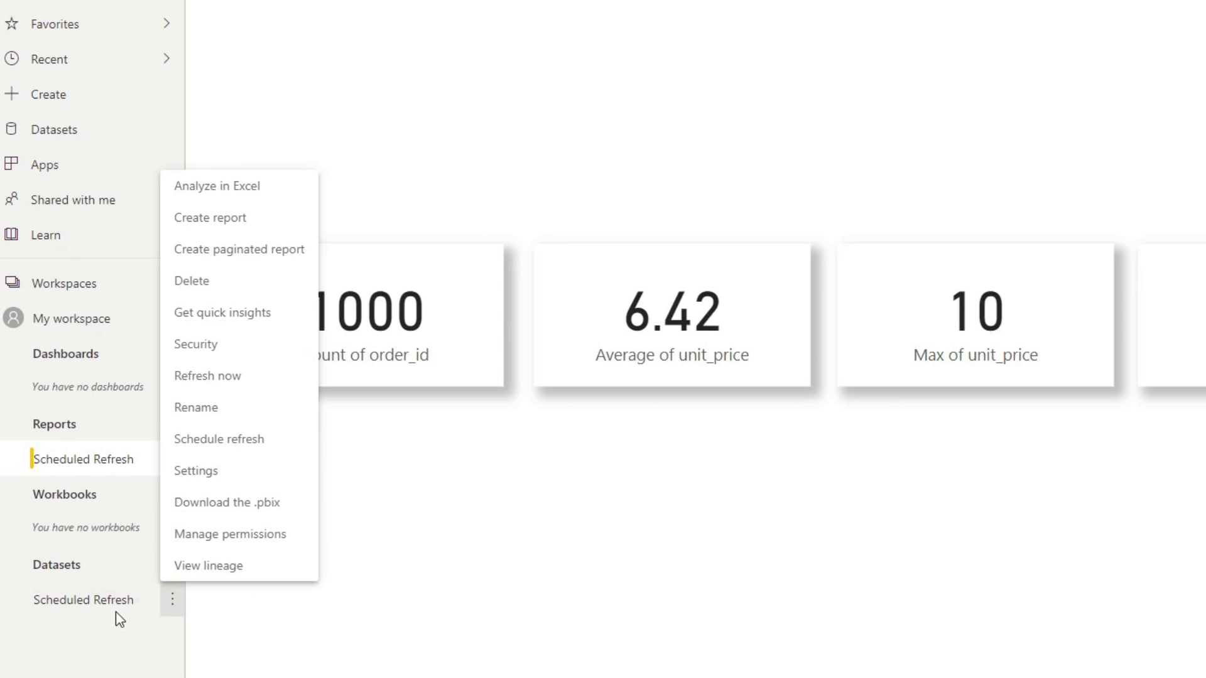
pyautogui.click(220, 380)
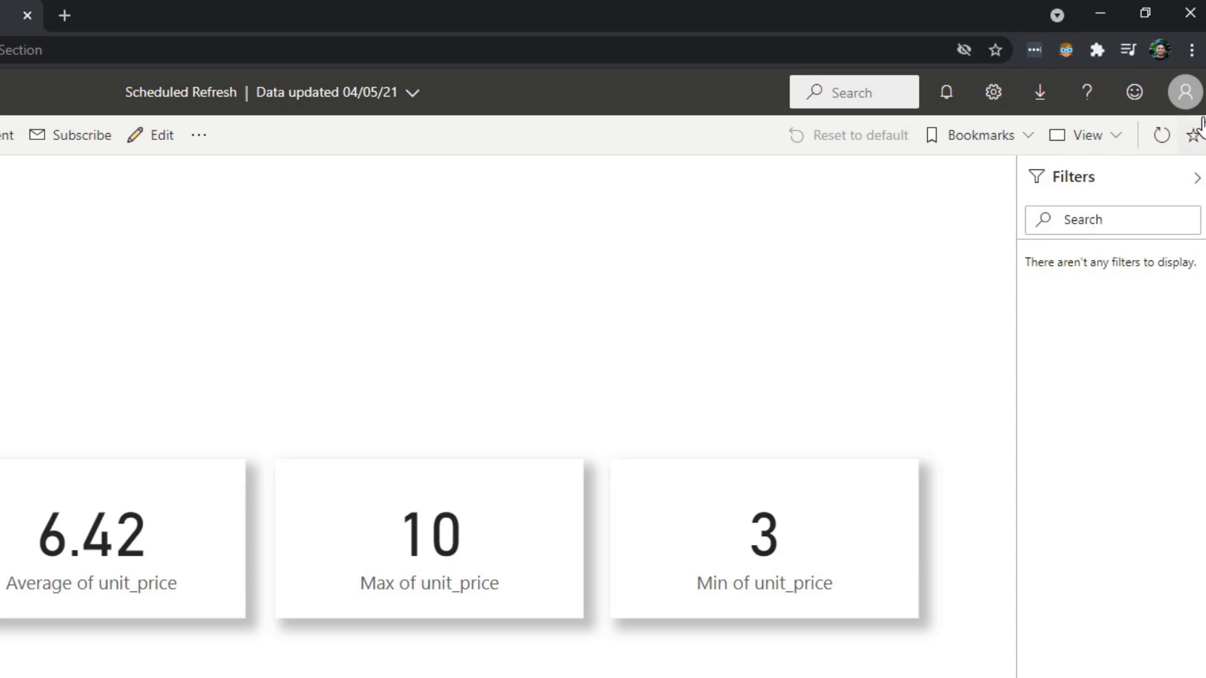
pyautogui.click(1164, 148)
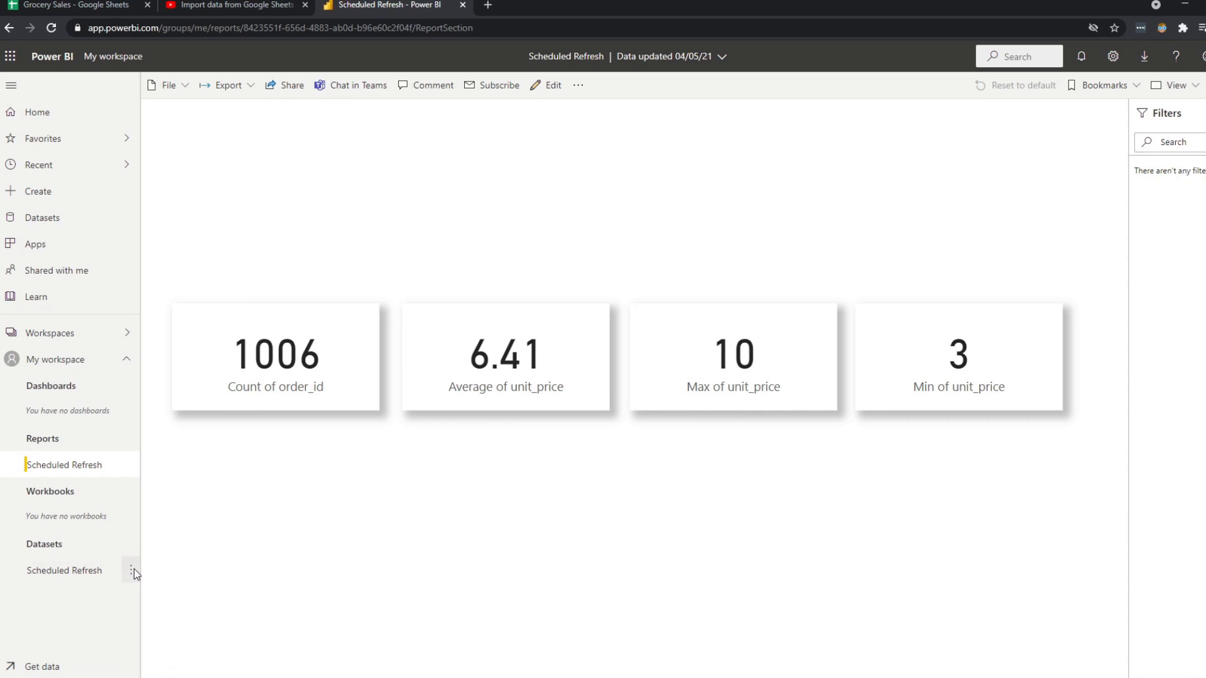
# - In the Scheduled Refresh dataset's settings, turn on scheduled refresh and keep the refresh frequency at Daily
pyautogui.click(132, 571)
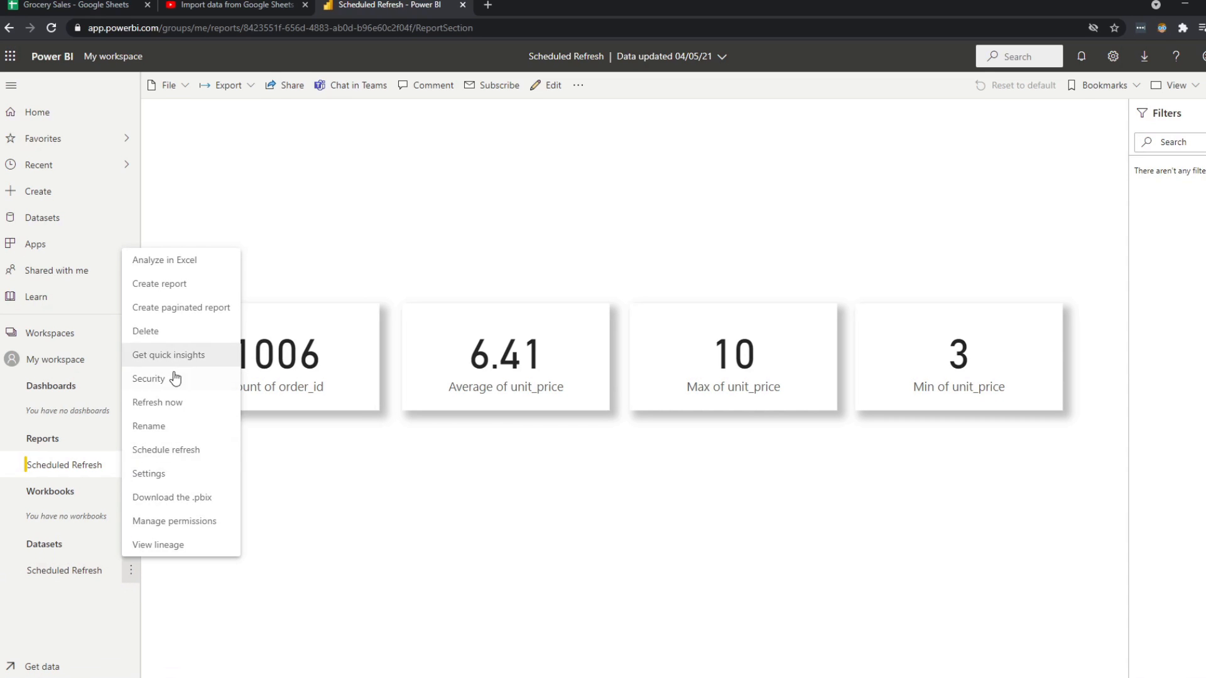
pyautogui.click(165, 474)
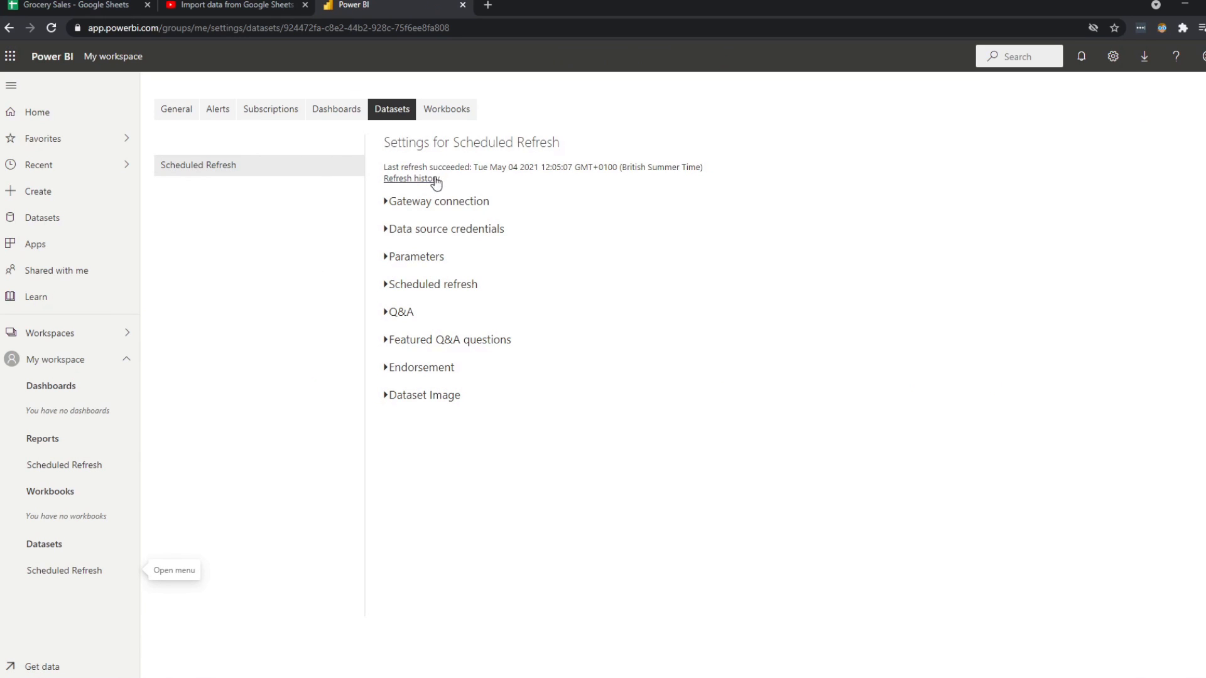
pyautogui.click(427, 286)
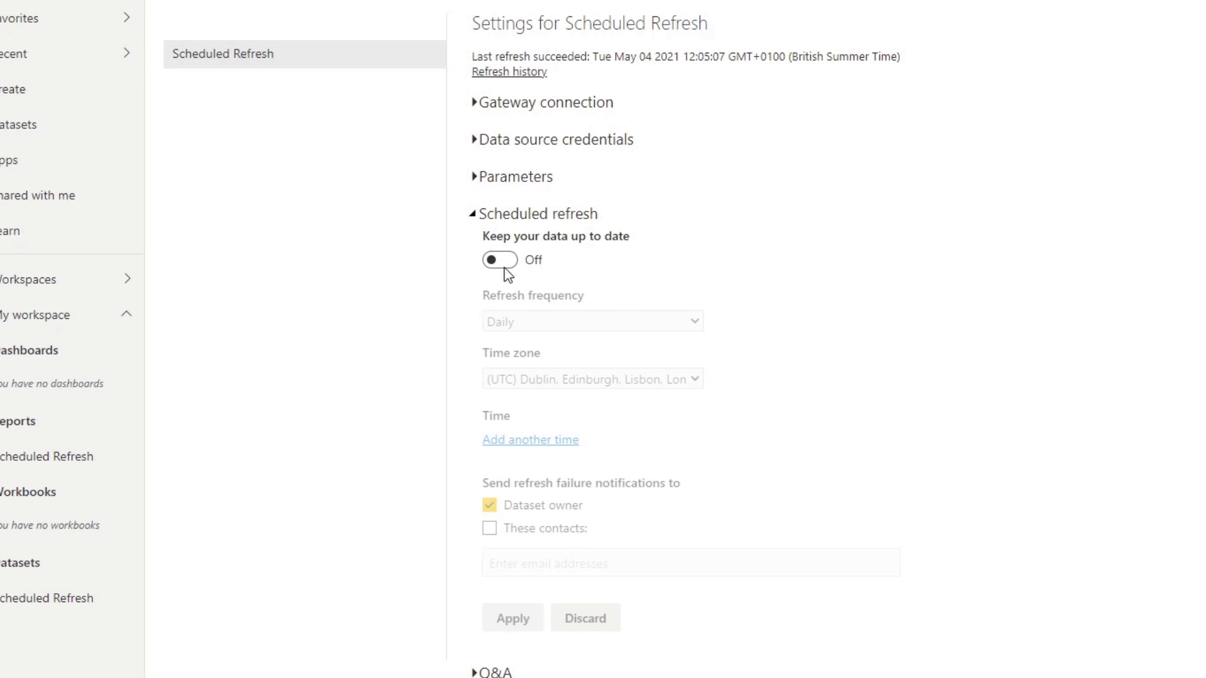
pyautogui.click(573, 142)
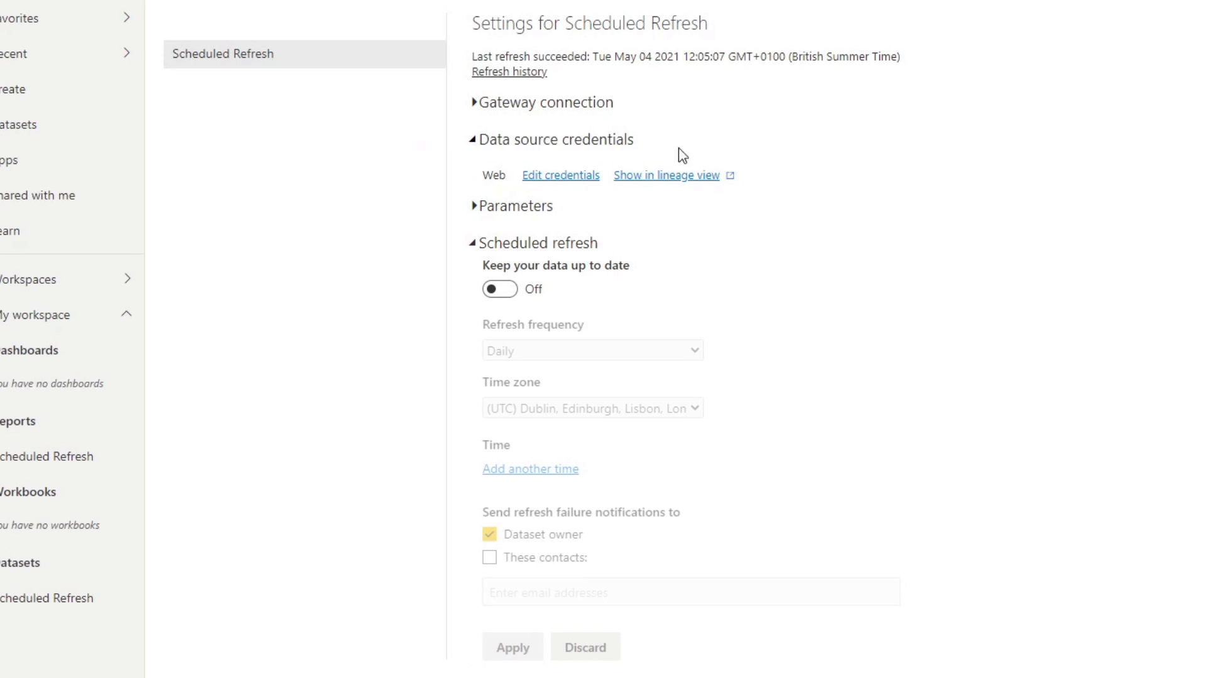
pyautogui.click(507, 290)
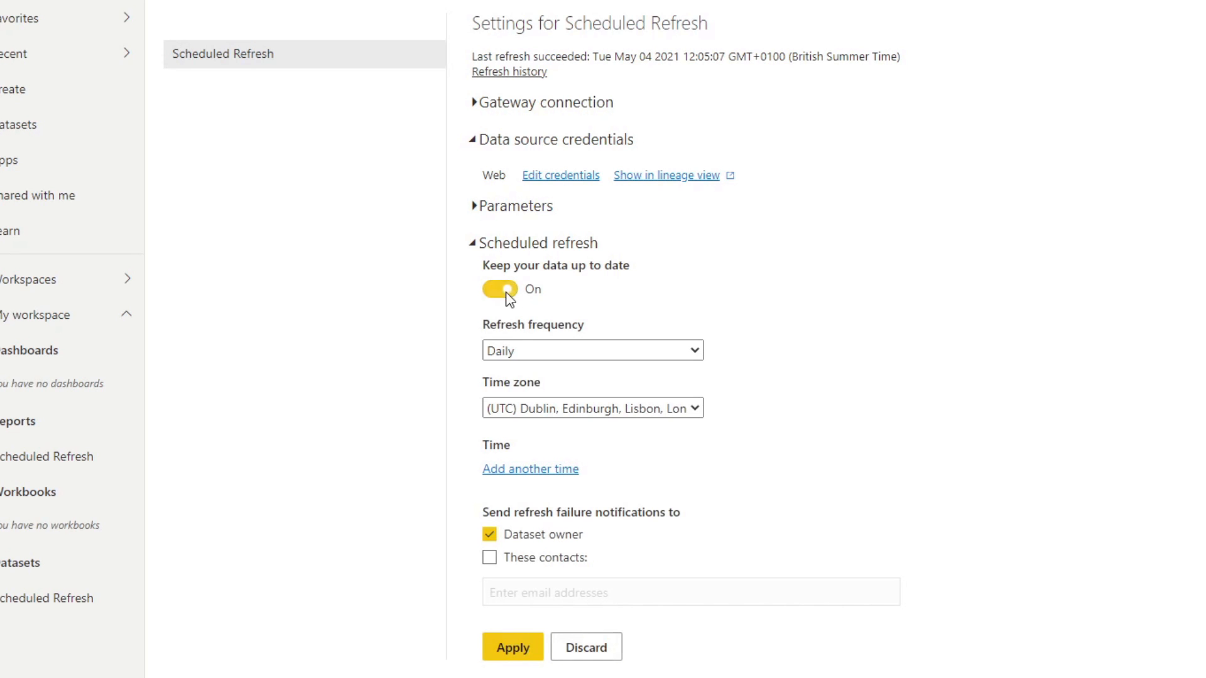
pyautogui.click(612, 350)
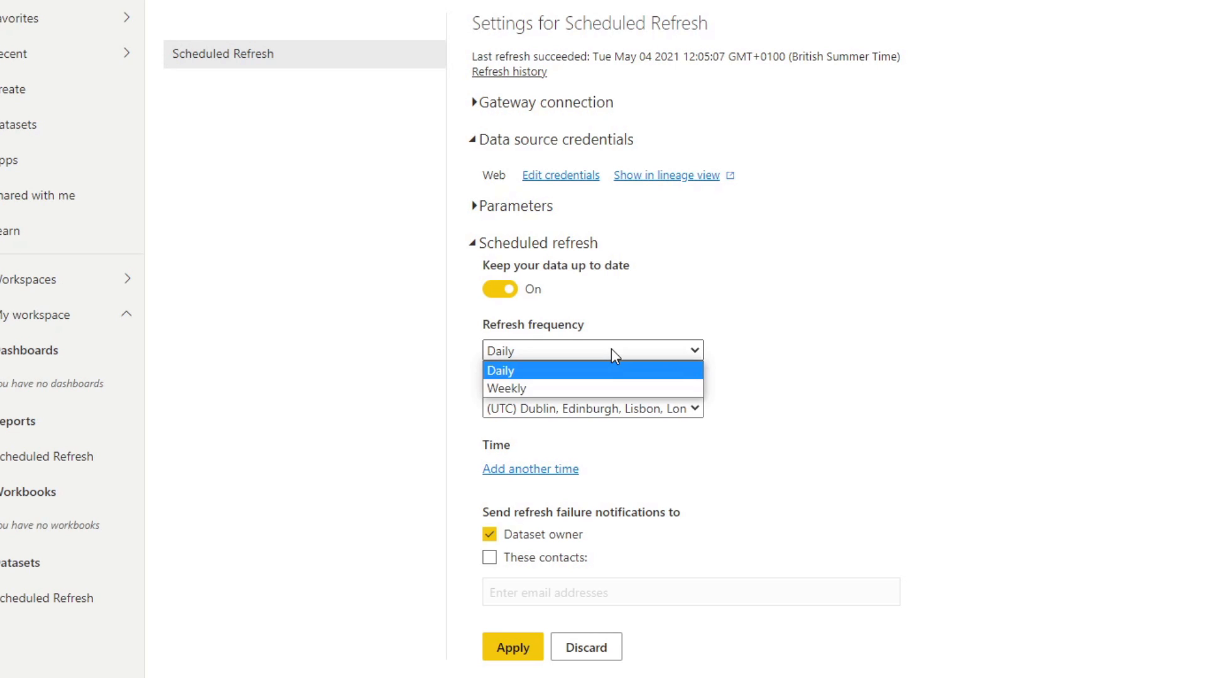
pyautogui.click(628, 350)
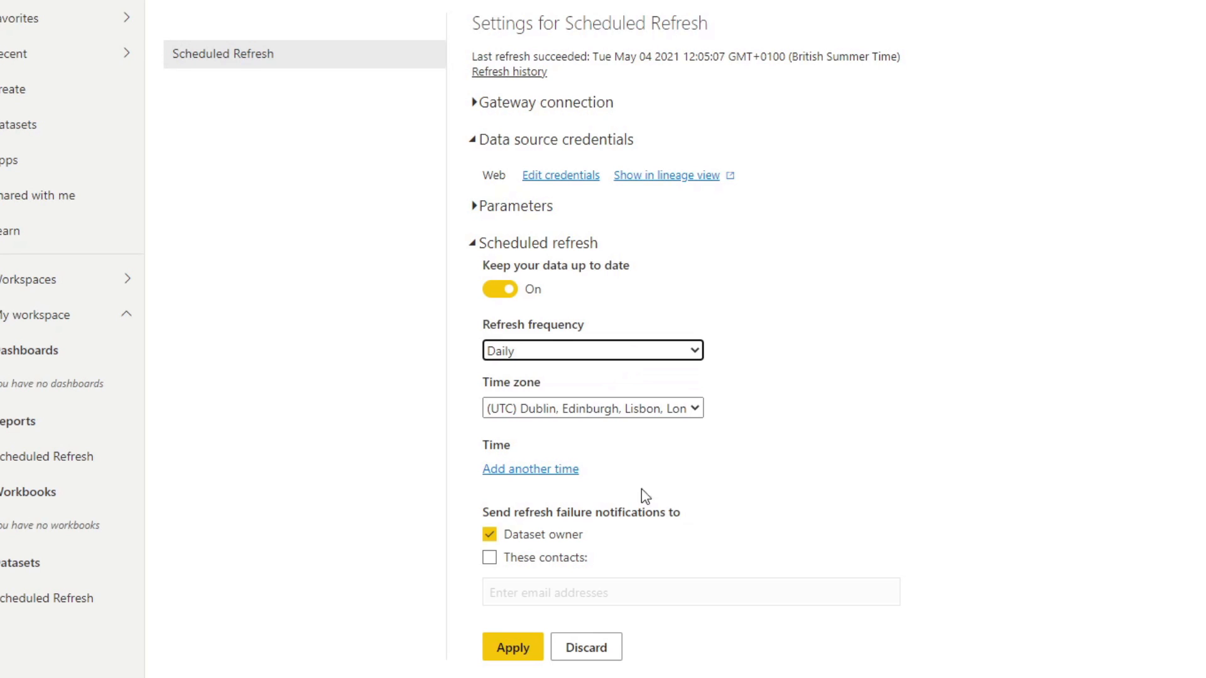
# - Add eight blank time slots to the daily refresh schedule and review the refresh failure notification options
pyautogui.click(544, 476)
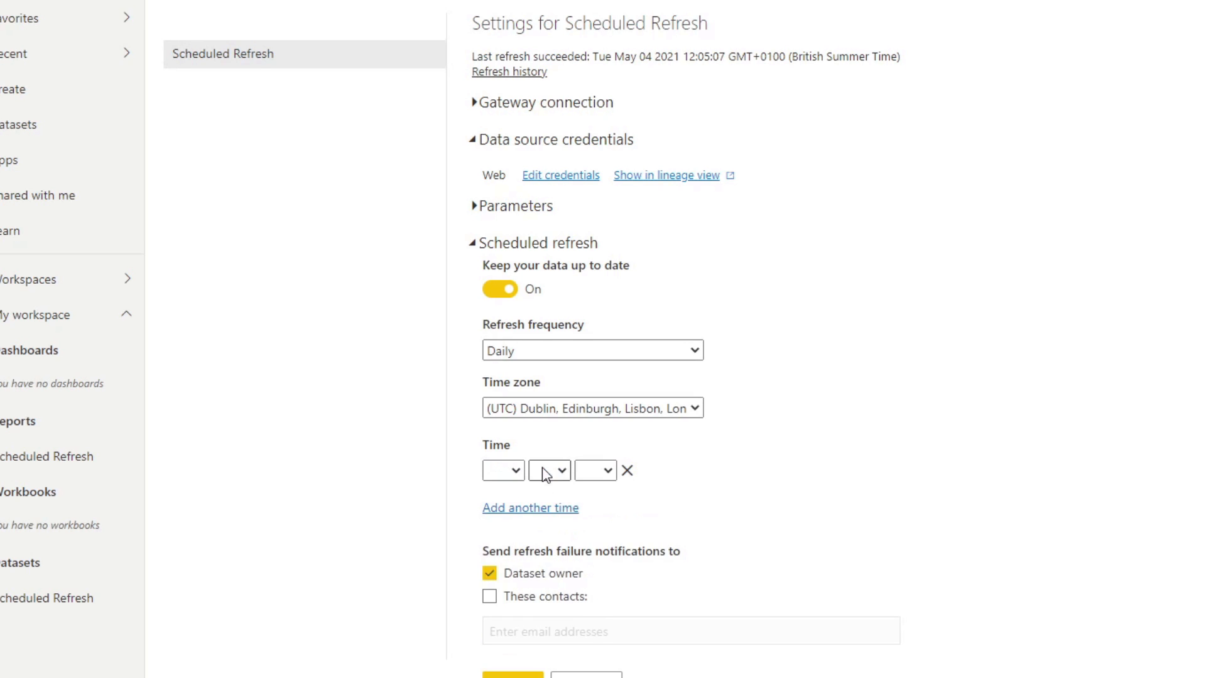
pyautogui.click(539, 505)
pyautogui.click(533, 548)
pyautogui.click(531, 585)
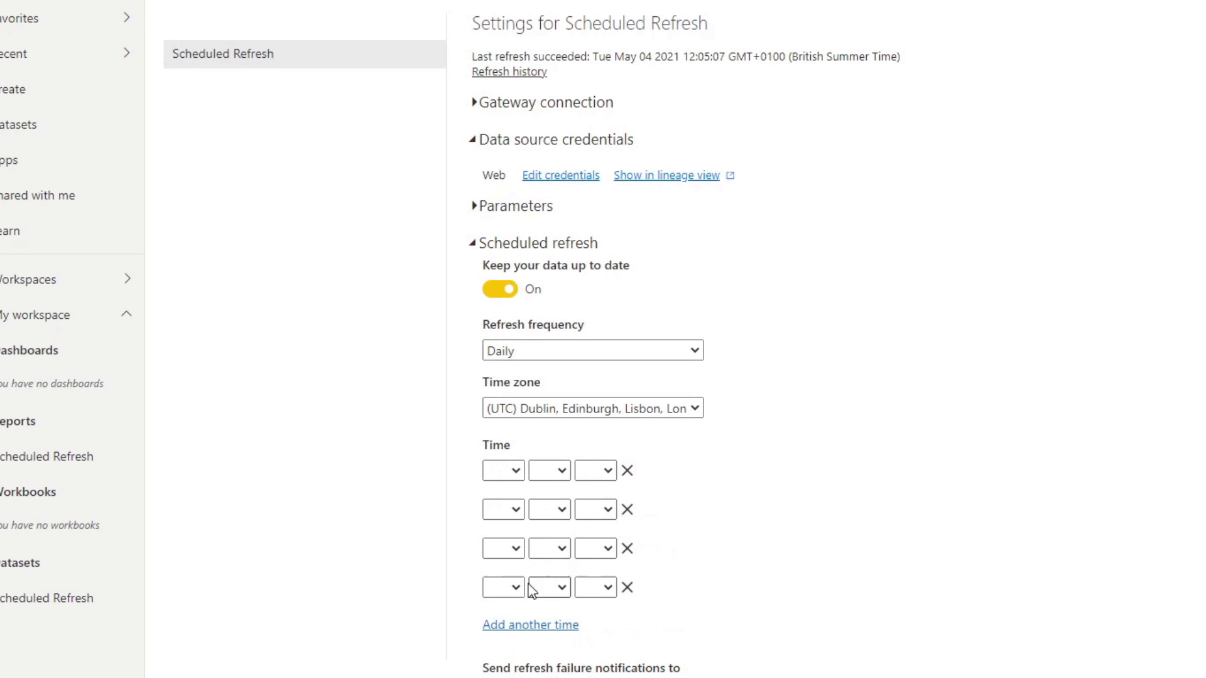
pyautogui.click(530, 623)
pyautogui.scroll(-1, 534, 622)
pyautogui.click(537, 578)
pyautogui.click(529, 616)
pyautogui.click(529, 654)
pyautogui.scroll(-1, 744, 623)
pyautogui.scroll(-1, 751, 559)
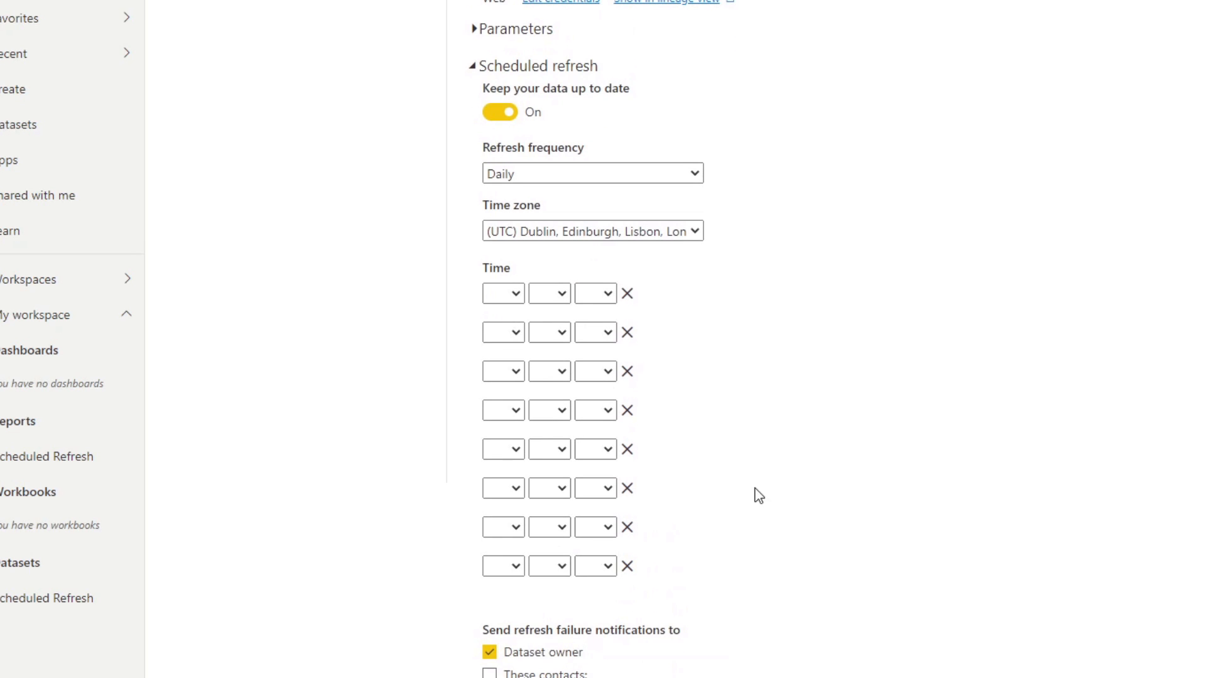
pyautogui.scroll(-3, 509, 402)
pyautogui.moveTo(488, 453); pyautogui.dragTo(592, 453)
pyautogui.click(645, 453)
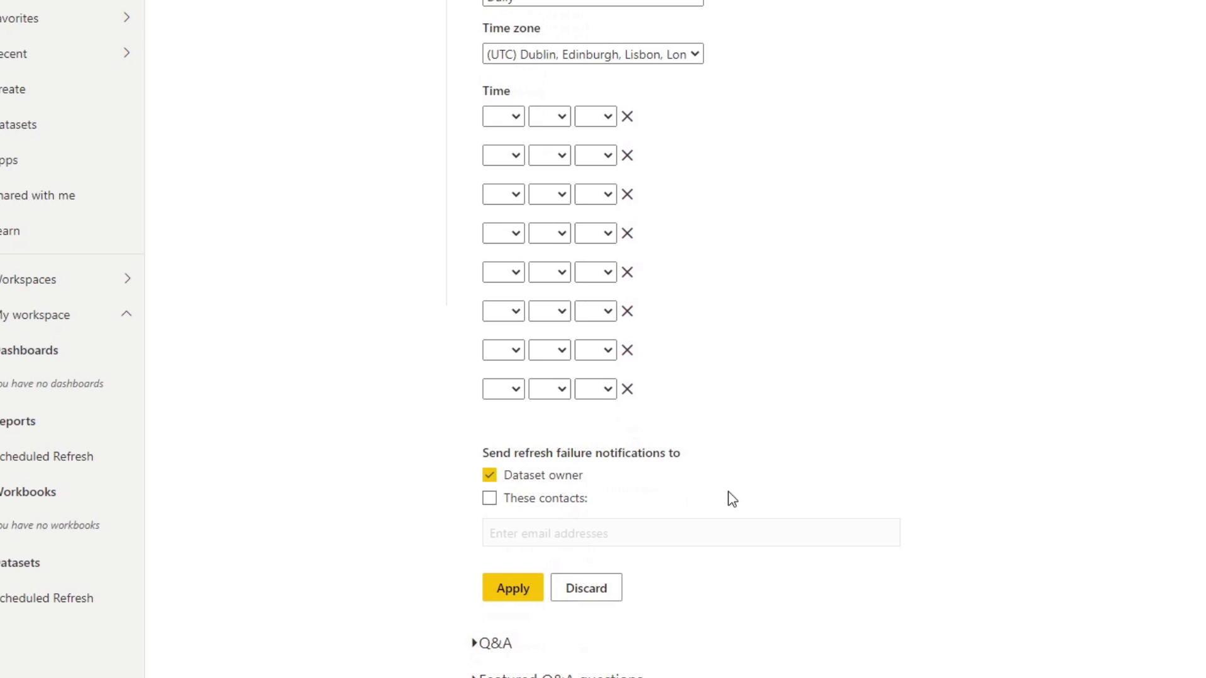